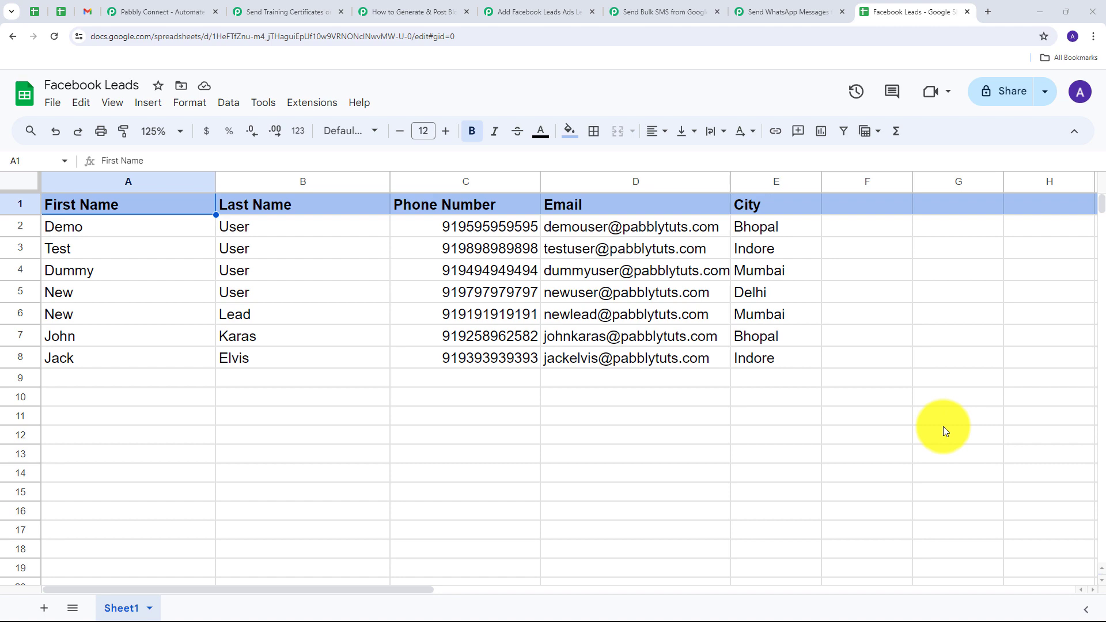
Switch to the Pabbly website, sign in, and open the Pabbly Connect dashboard from the list of Pabbly apps
{"action": "left_click", "coordinate": [139, 12]}
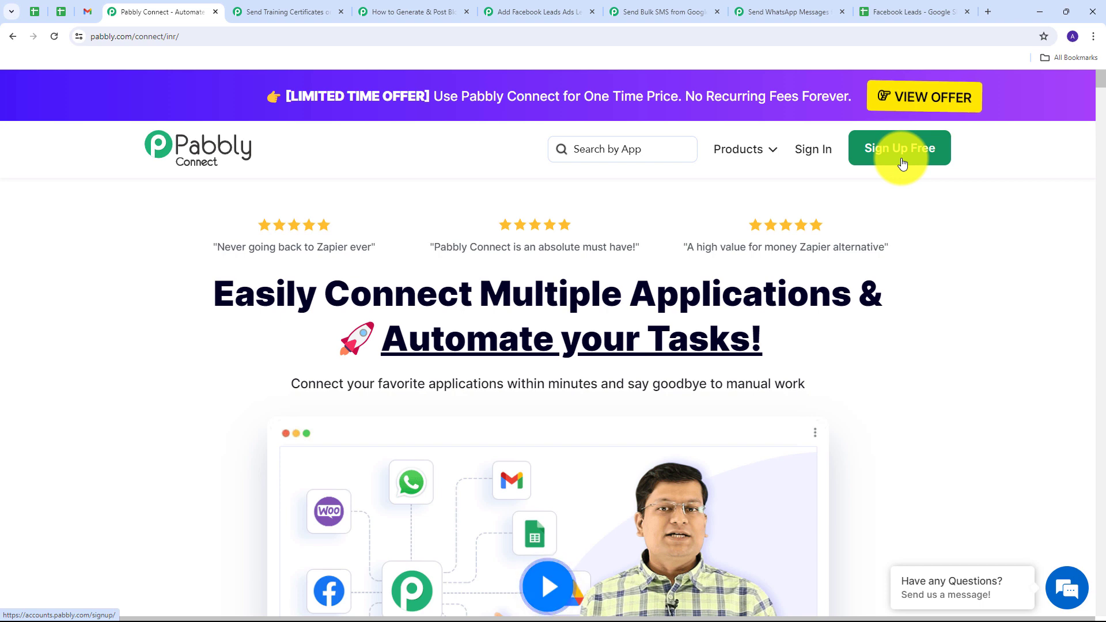
{"action": "left_click", "coordinate": [806, 153]}
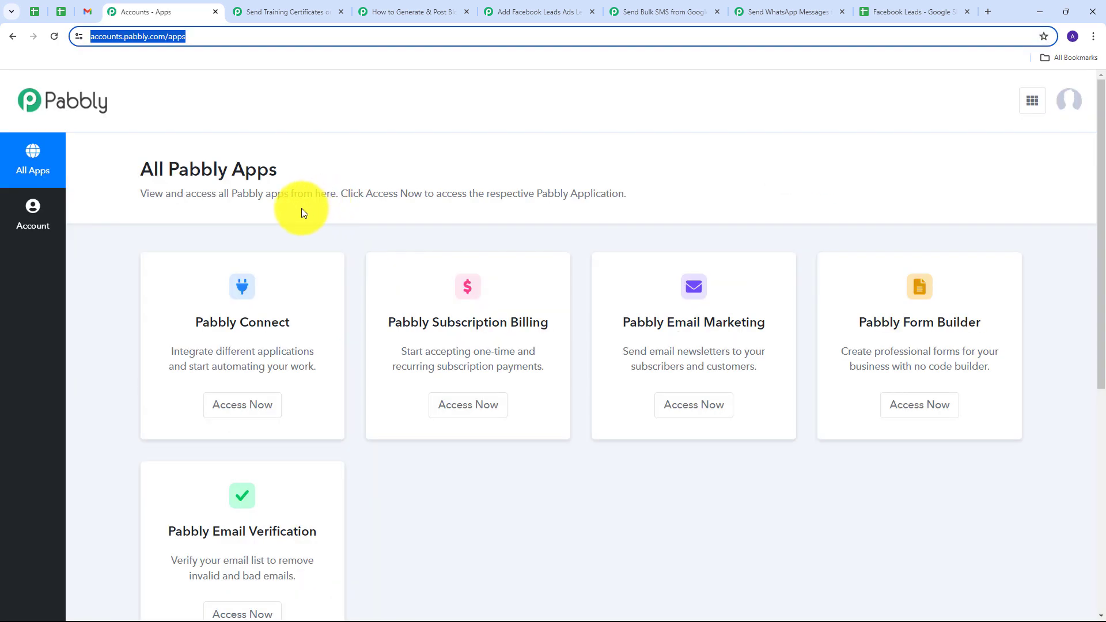
{"action": "left_click", "coordinate": [113, 177]}
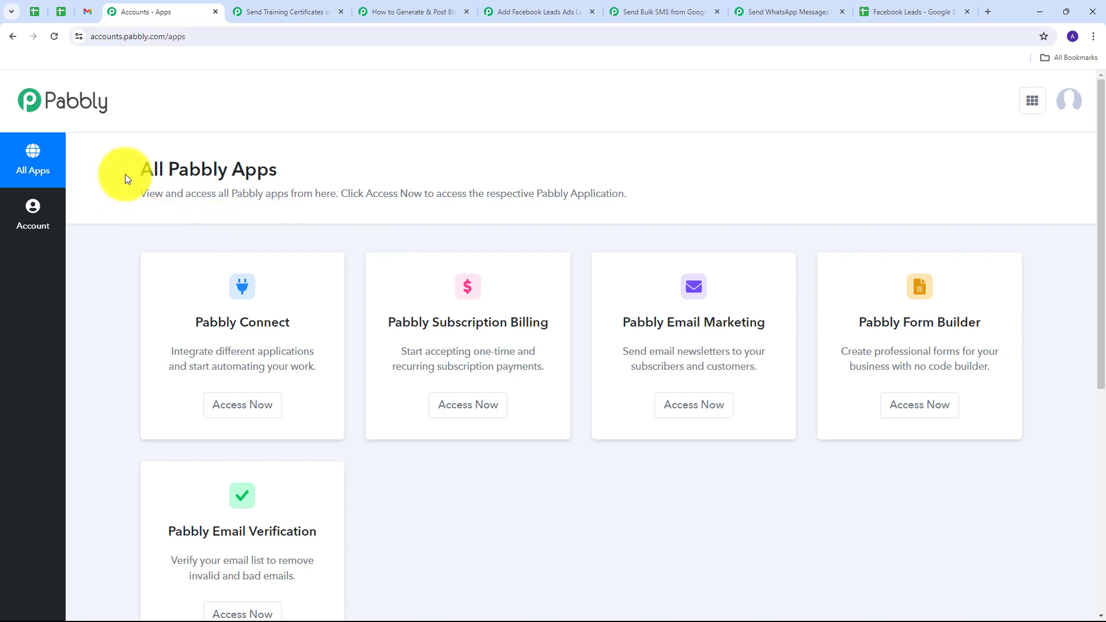
{"action": "scroll", "coordinate": [140, 286], "scroll_direction": "down", "scroll_amount": 1}
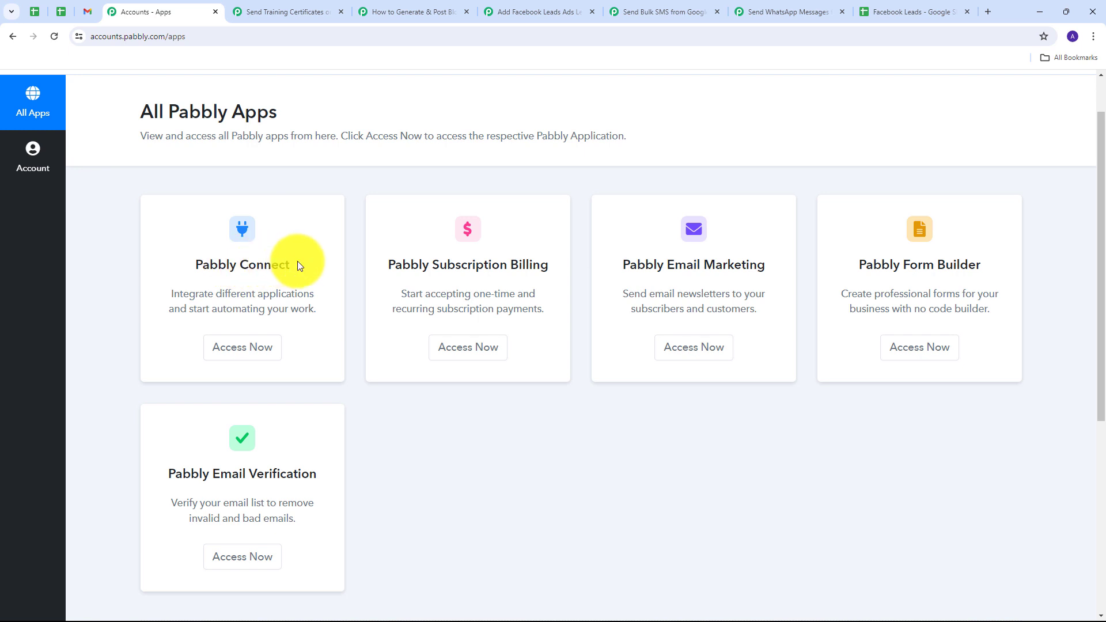
{"action": "left_click", "coordinate": [233, 349]}
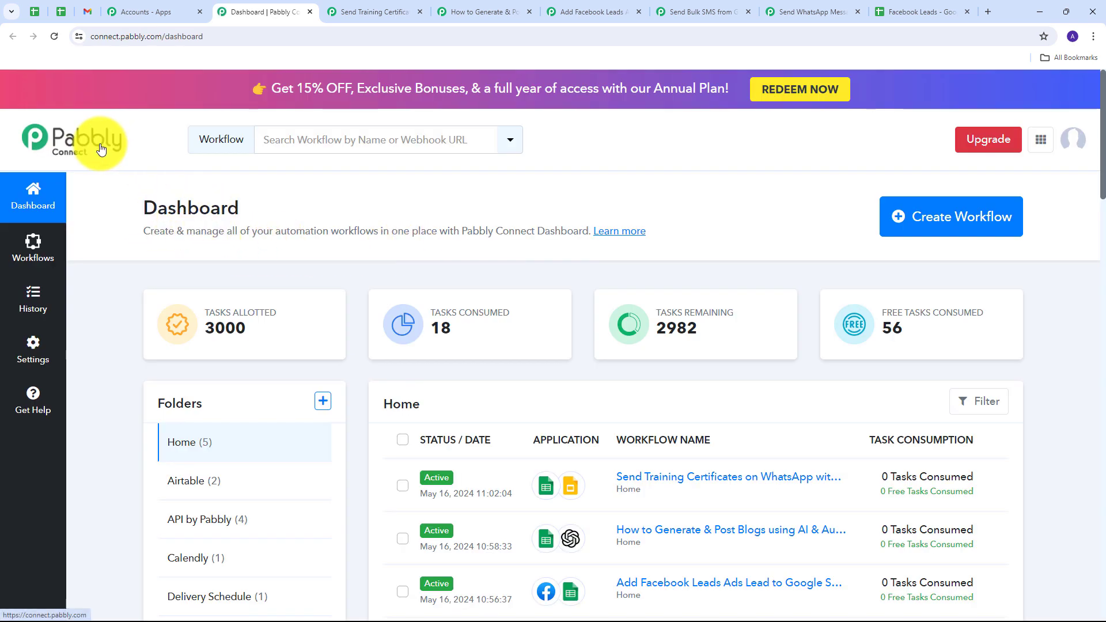
Look through the dashboard's folders and the workflows listed in the Home folder
{"action": "scroll", "coordinate": [538, 433], "scroll_direction": "down", "scroll_amount": 1}
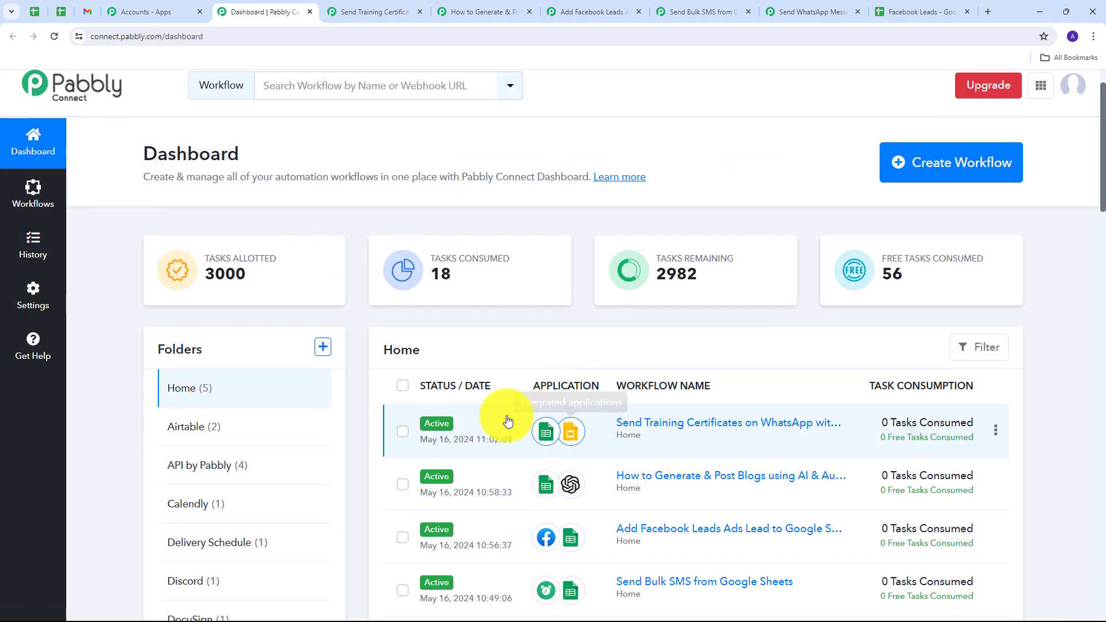
{"action": "scroll", "coordinate": [756, 551], "scroll_direction": "down", "scroll_amount": 2}
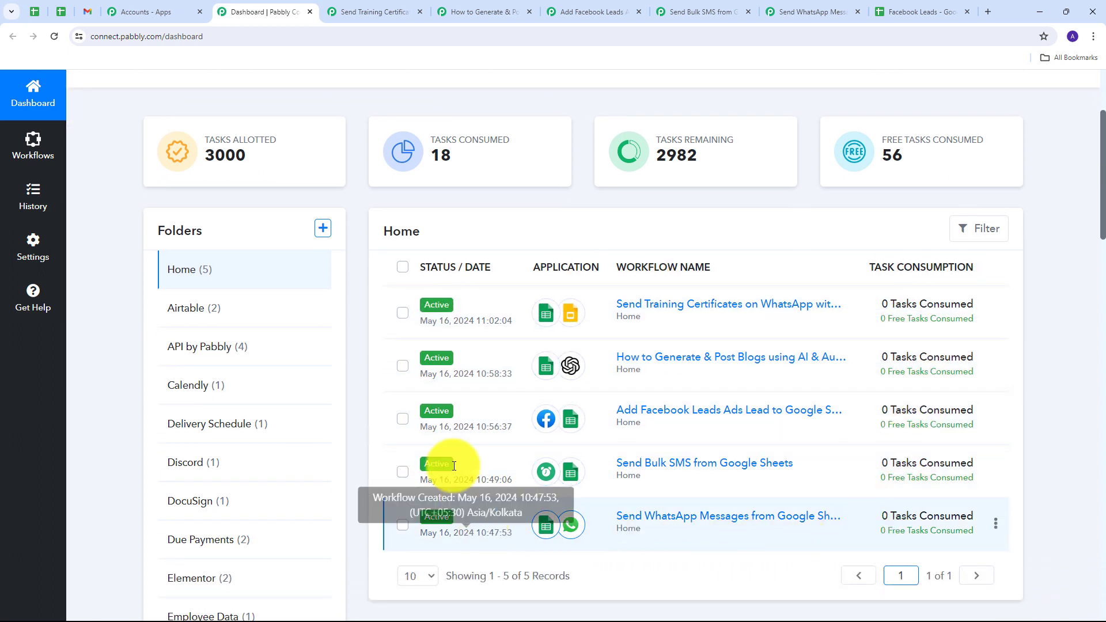
{"action": "scroll", "coordinate": [703, 419], "scroll_direction": "up", "scroll_amount": 1}
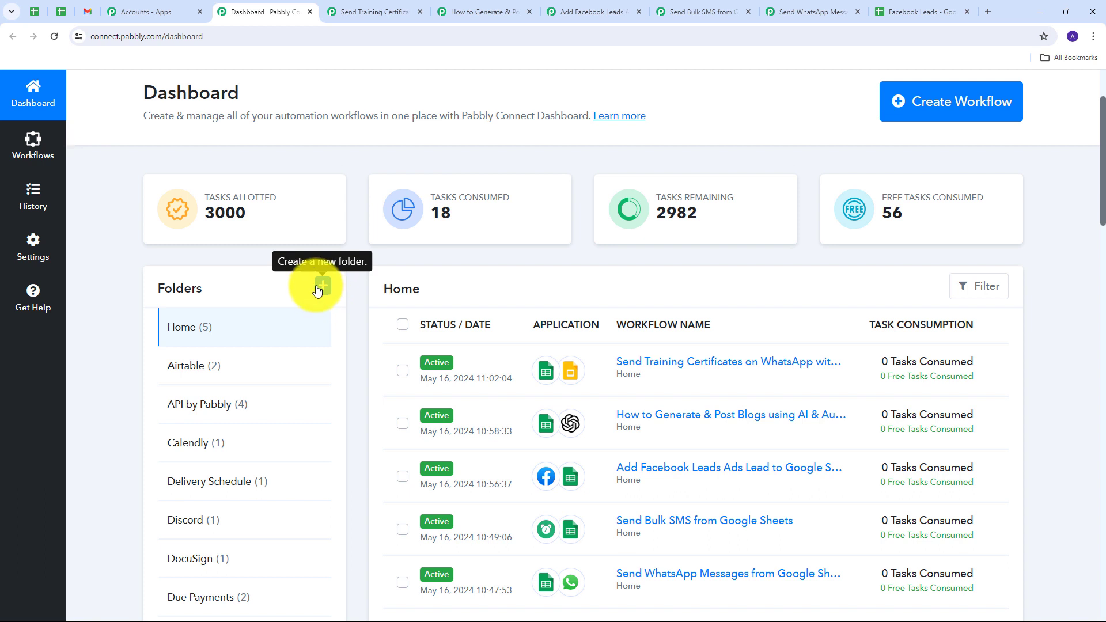
{"action": "scroll", "coordinate": [546, 285], "scroll_direction": "down", "scroll_amount": 1}
In the workflow "Send WhatsApp Messages from Google Sheets Automatically", expand the Google Sheets trigger and copy its webhook URL
{"action": "mouse_move", "coordinate": [534, 271]}
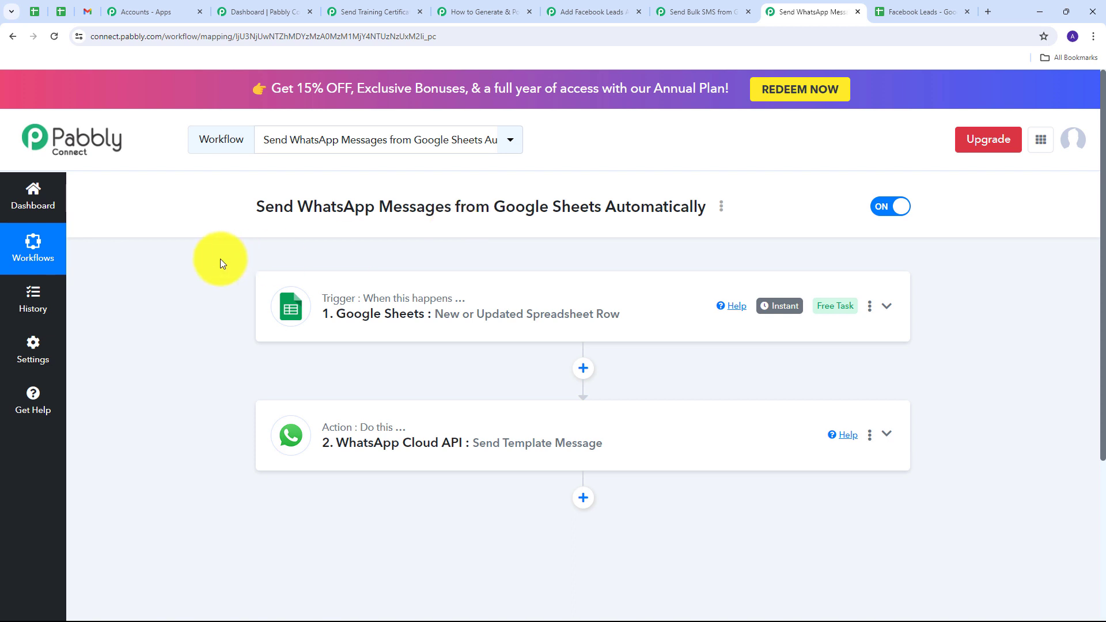
{"action": "left_click", "coordinate": [658, 301]}
{"action": "scroll", "coordinate": [345, 288], "scroll_direction": "down", "scroll_amount": 1}
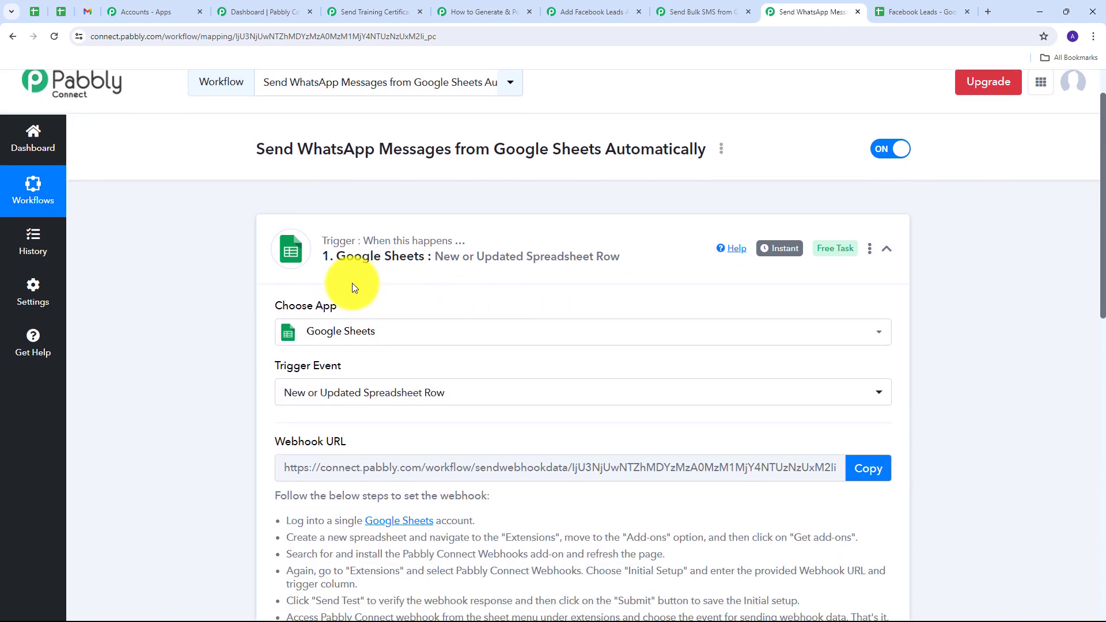
{"action": "scroll", "coordinate": [377, 281], "scroll_direction": "down", "scroll_amount": 1}
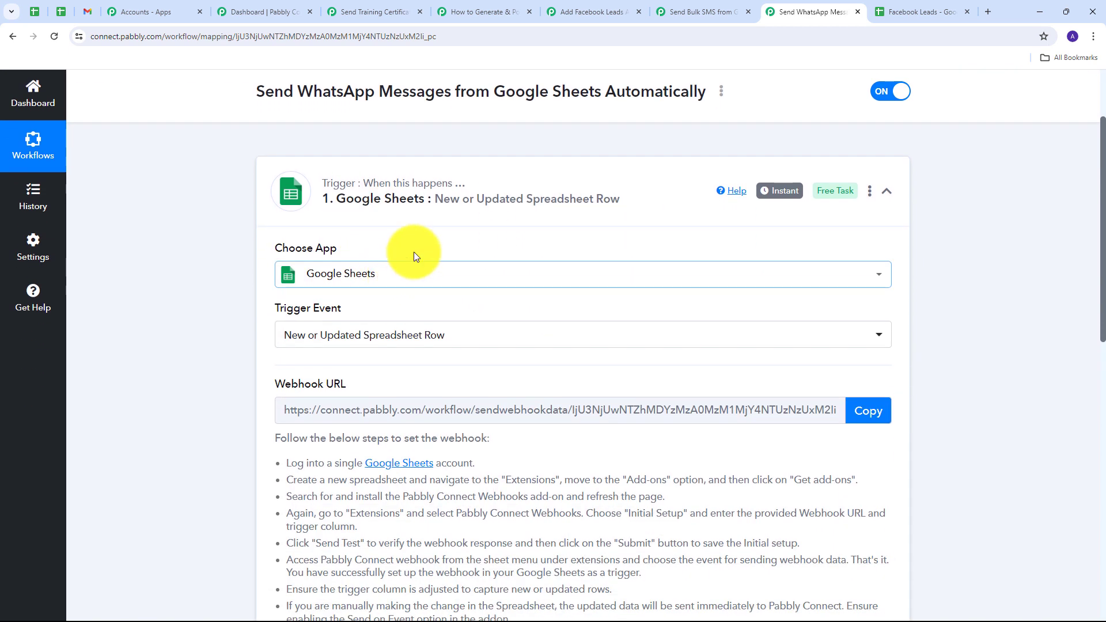
{"action": "scroll", "coordinate": [195, 280], "scroll_direction": "down", "scroll_amount": 1}
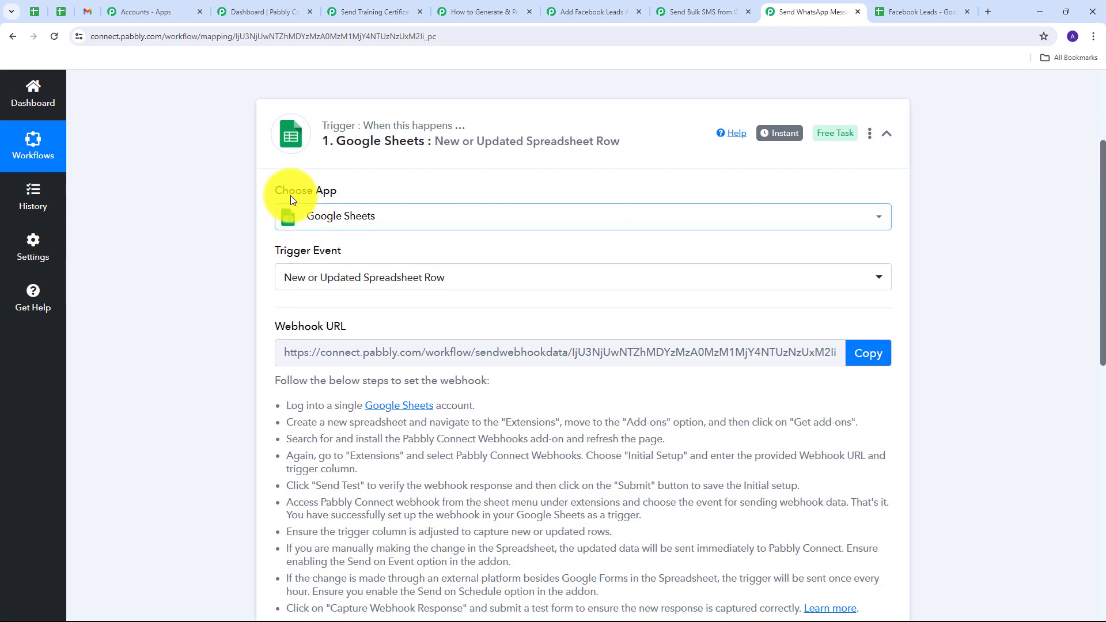
{"action": "left_click_drag", "start_coordinate": [273, 327], "coordinate": [344, 327]}
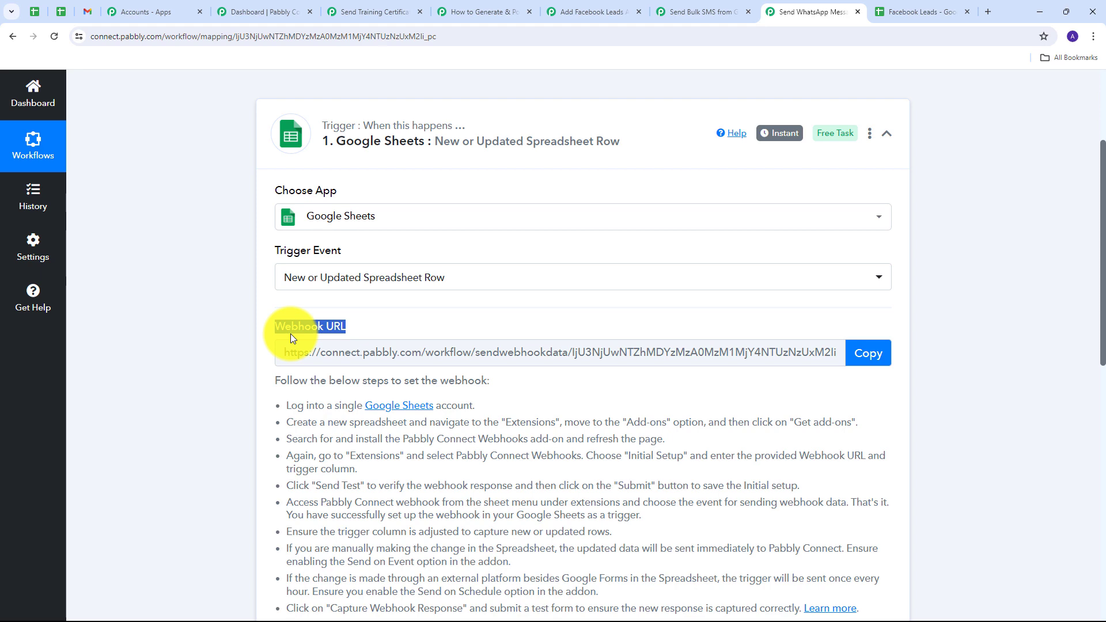
{"action": "scroll", "coordinate": [290, 338], "scroll_direction": "down", "scroll_amount": 1}
{"action": "left_click_drag", "start_coordinate": [284, 349], "coordinate": [886, 545]}
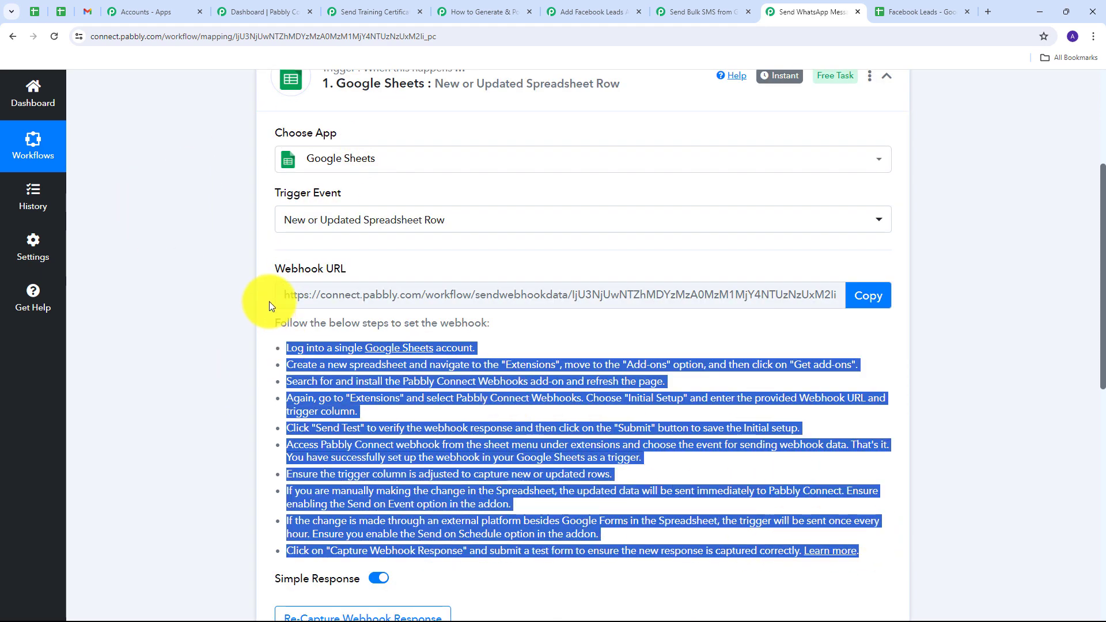
{"action": "left_click", "coordinate": [868, 295]}
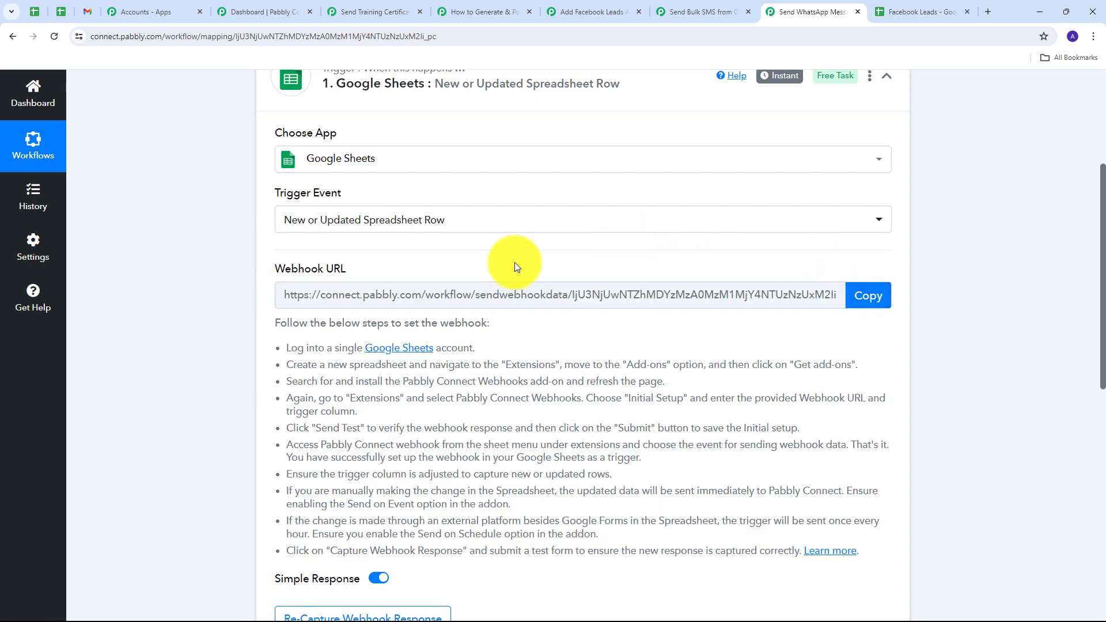
In the Facebook Leads spreadsheet, search the add-on marketplace for "Pabbly Connect Webhooks" and close the marketplace
{"action": "left_click", "coordinate": [916, 11]}
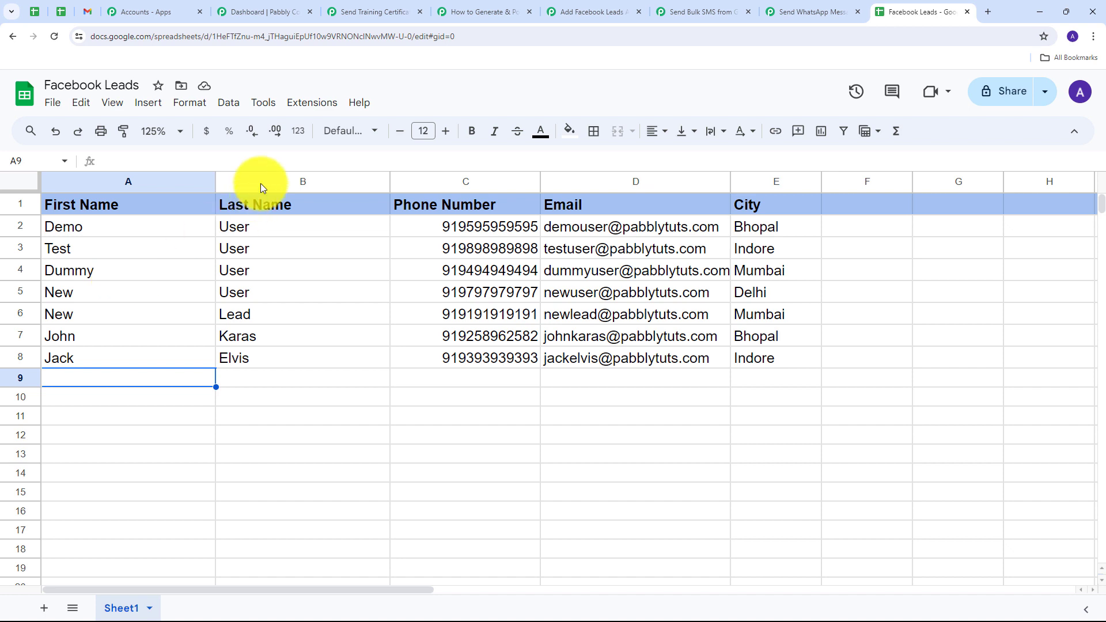
{"action": "left_click", "coordinate": [324, 112]}
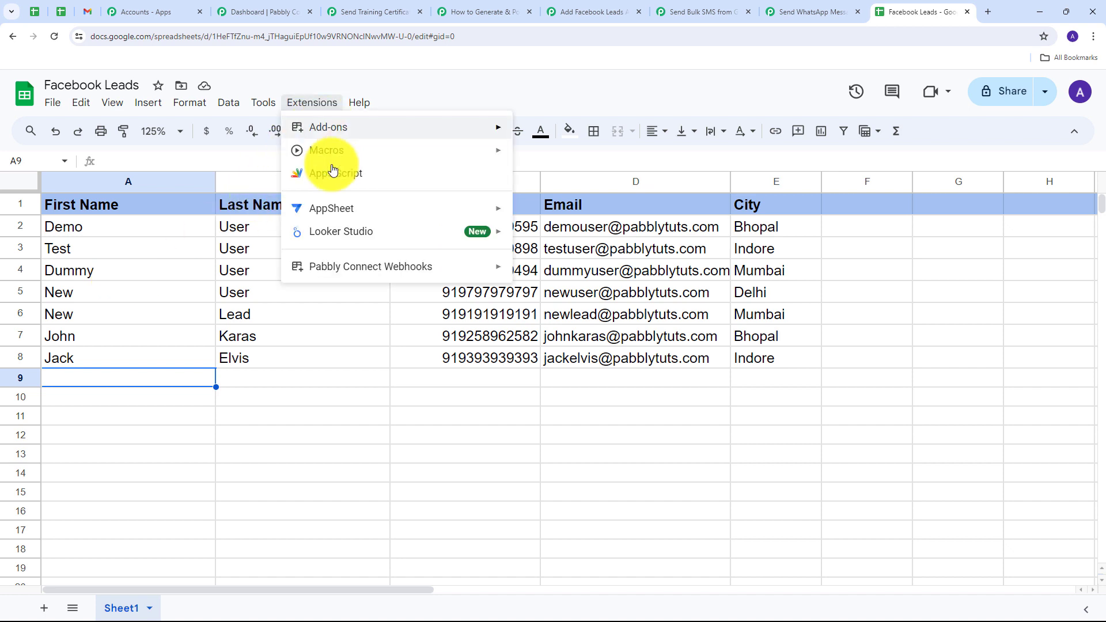
{"action": "mouse_move", "coordinate": [311, 268]}
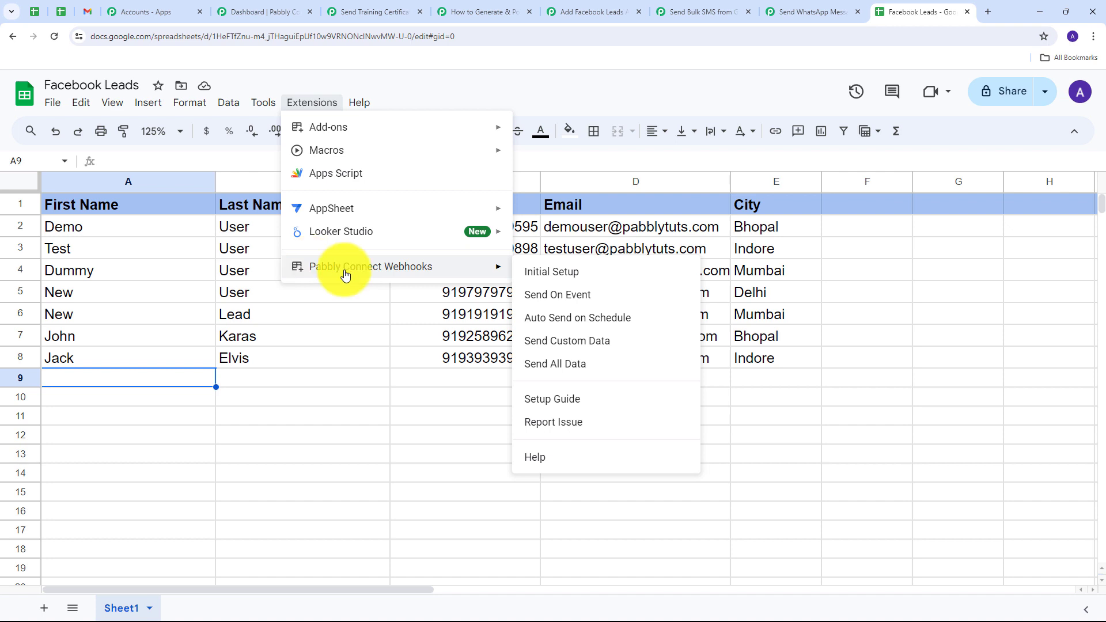
{"action": "mouse_move", "coordinate": [438, 134]}
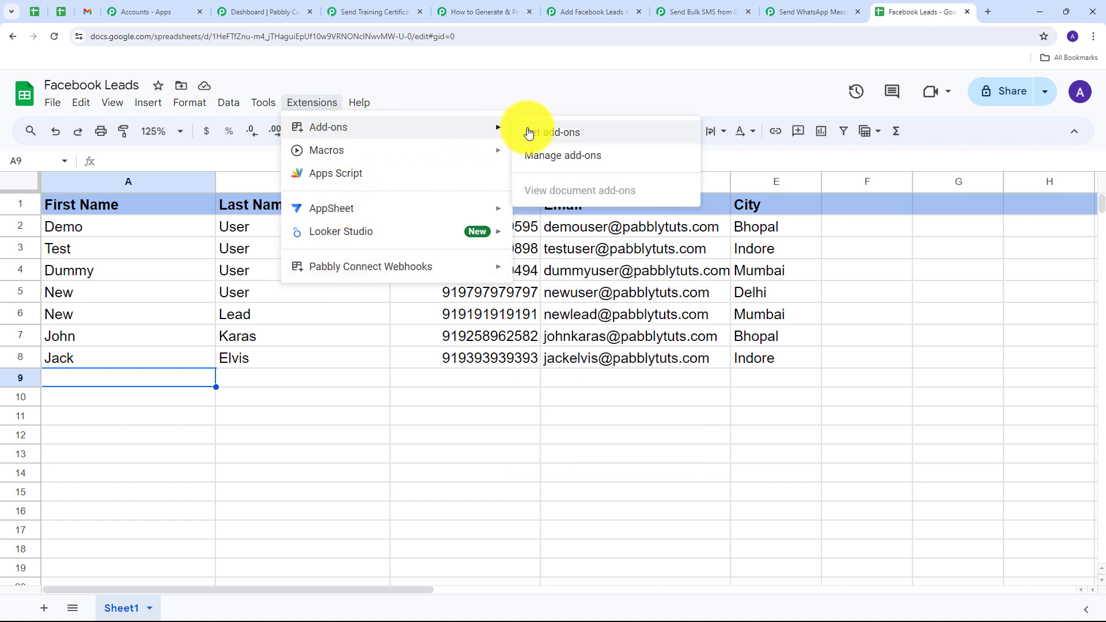
{"action": "left_click", "coordinate": [556, 137]}
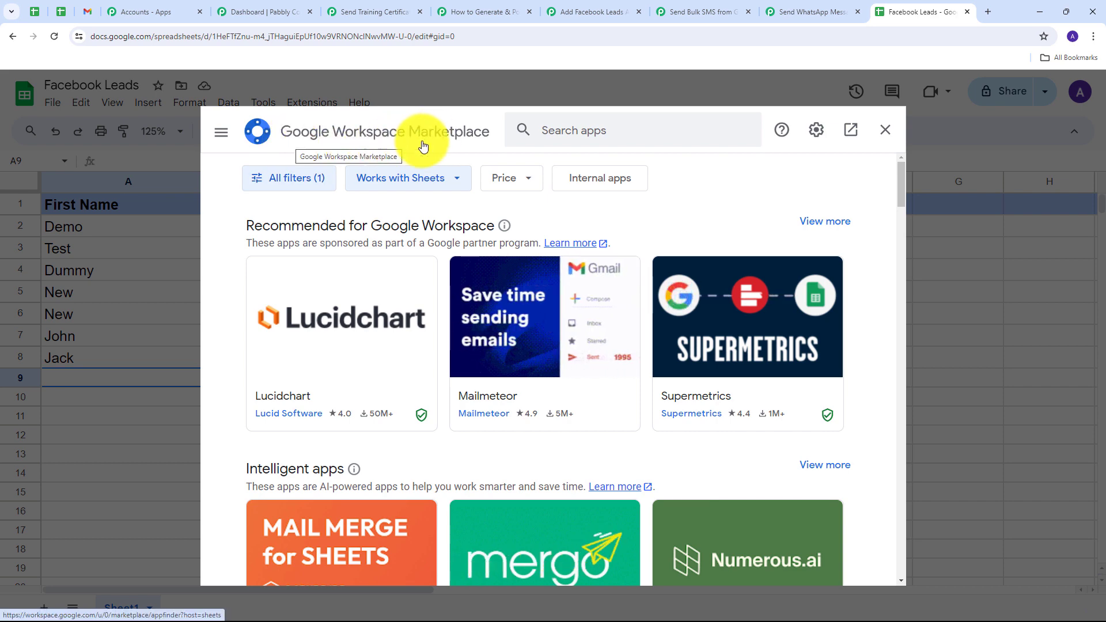
{"action": "left_click", "coordinate": [602, 129]}
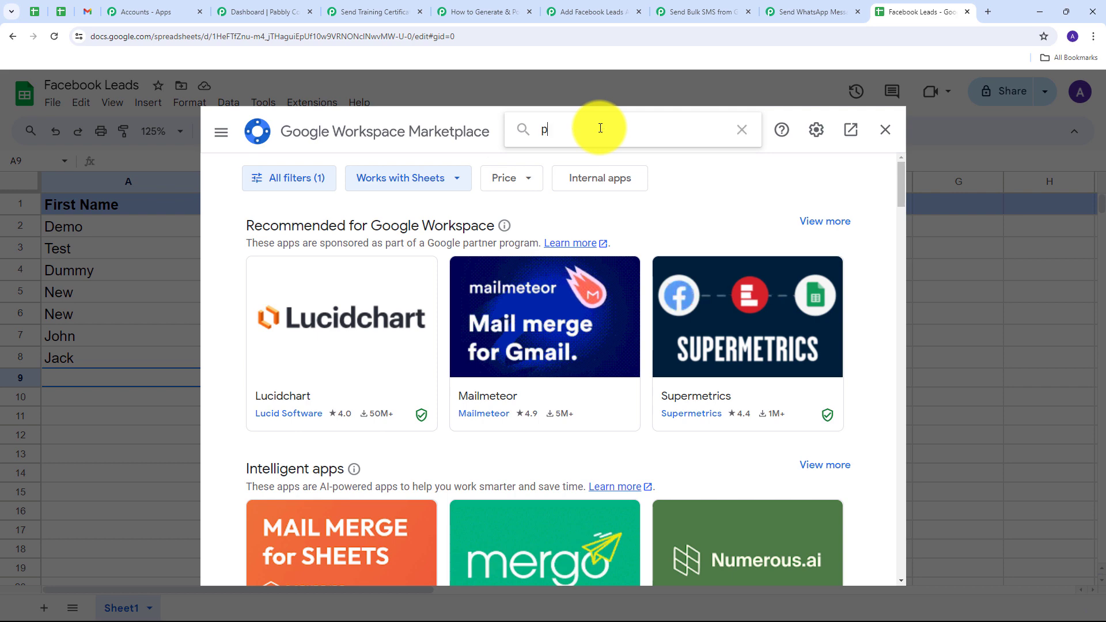
{"action": "key", "text": "ctrl+v"}
{"action": "key", "text": "Return"}
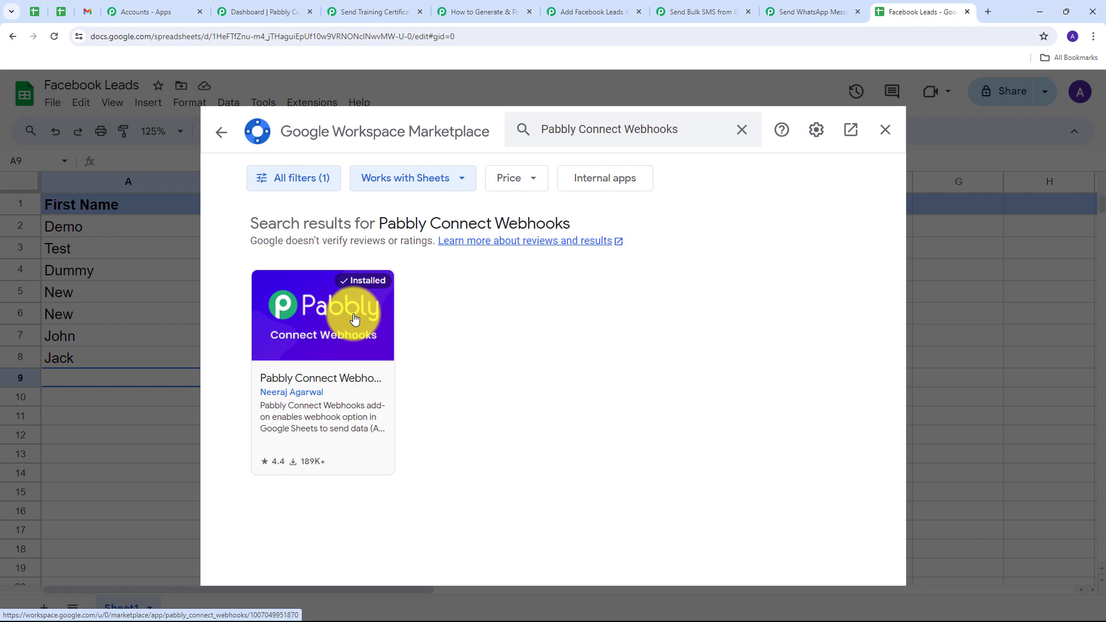
{"action": "left_click", "coordinate": [885, 130]}
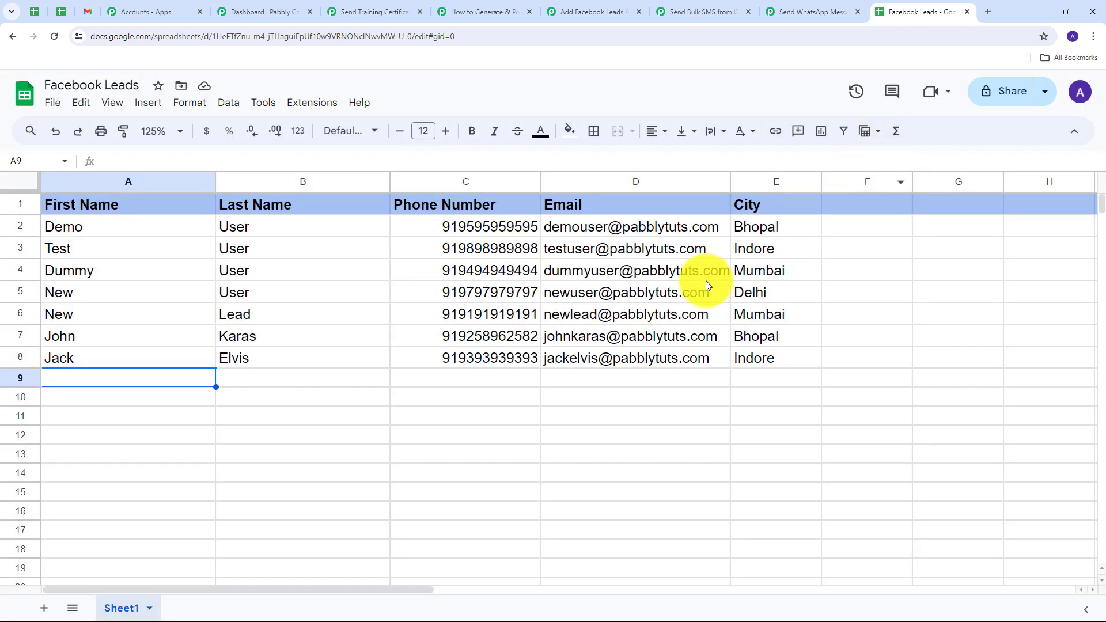
Open the Pabbly Connect Webhooks initial setup for Sheet1 and paste the copied workflow webhook URL
{"action": "left_click", "coordinate": [314, 103]}
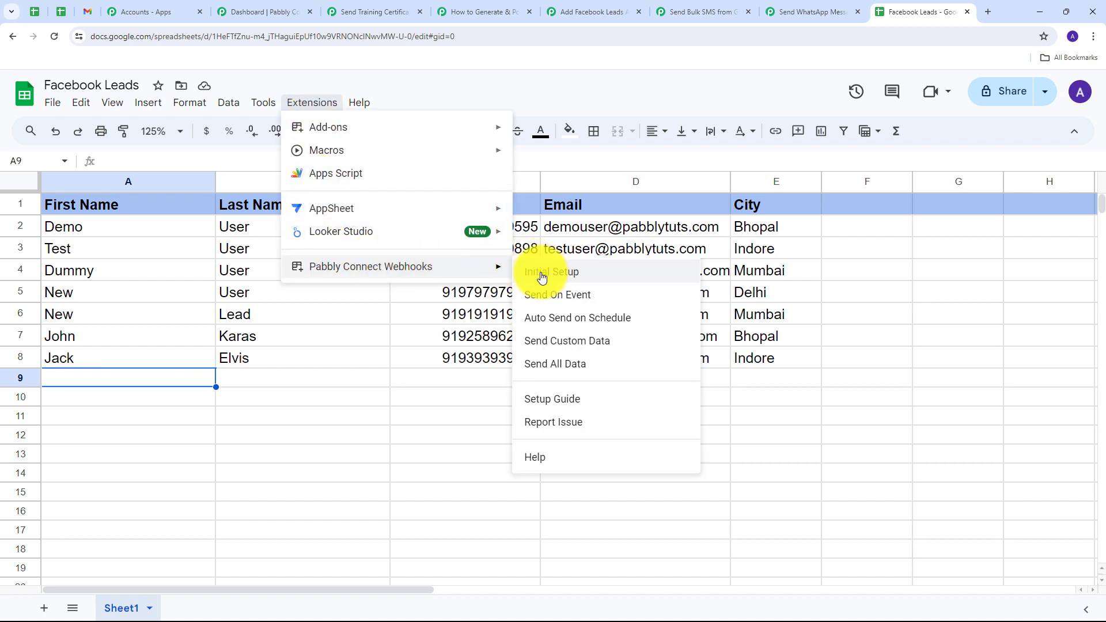
{"action": "left_click", "coordinate": [563, 282]}
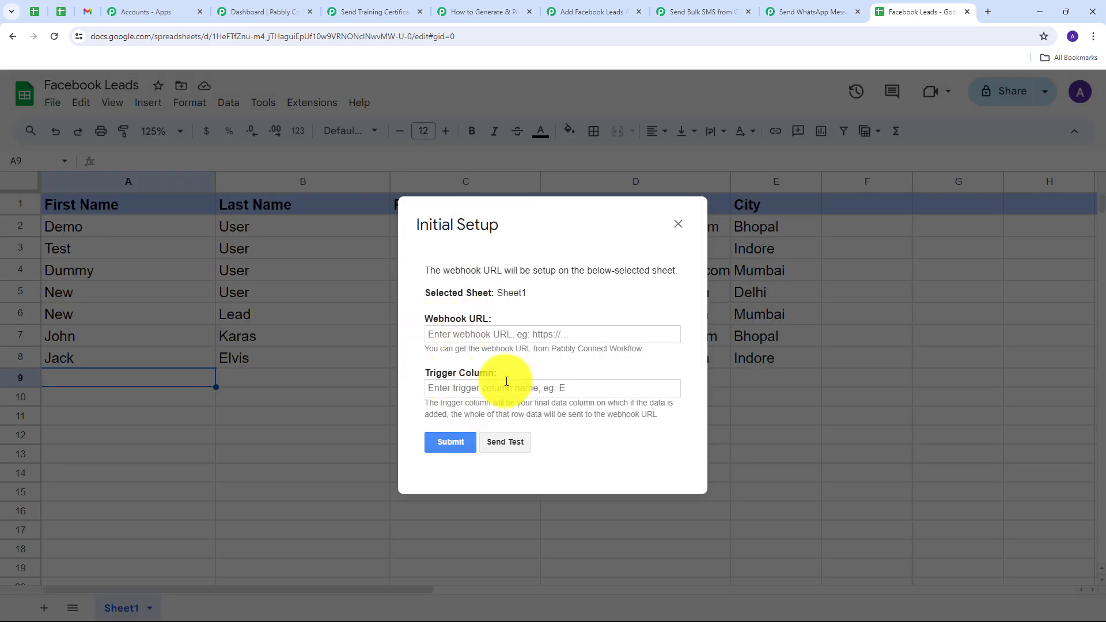
{"action": "left_click", "coordinate": [470, 336]}
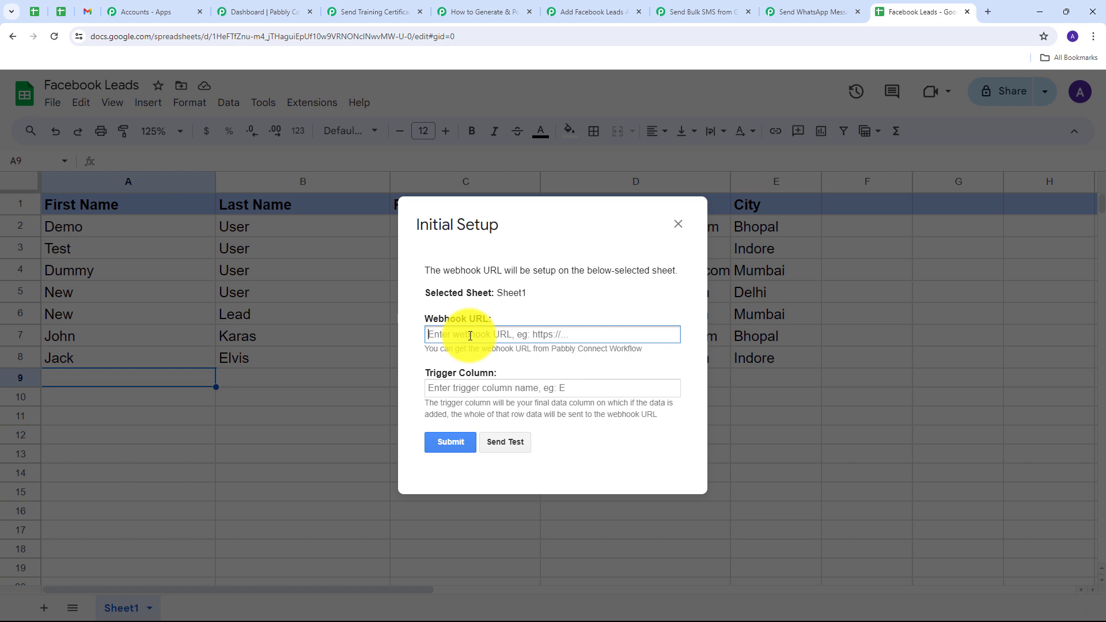
{"action": "key", "text": "ctrl+v"}
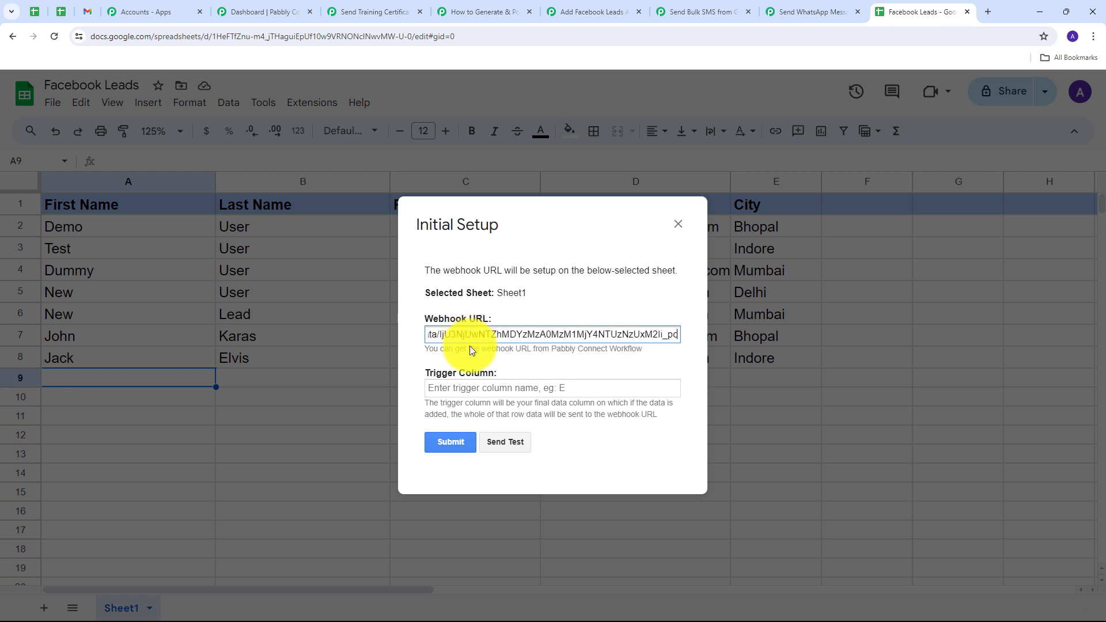
Set the trigger column to E, submit the initial setup and close the dialog
{"action": "left_click", "coordinate": [471, 387]}
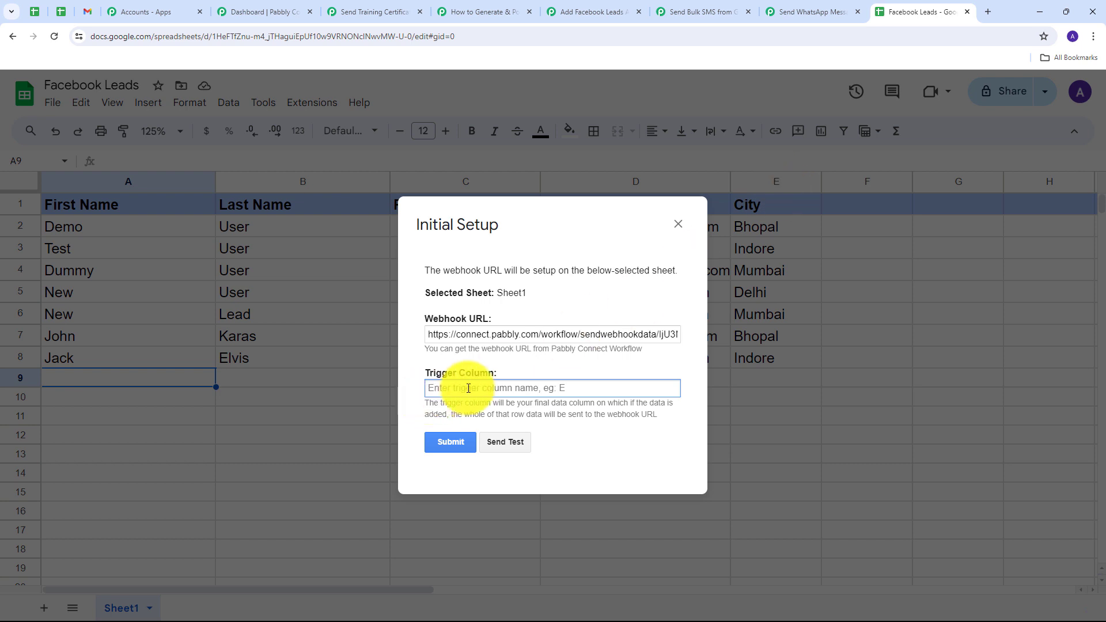
{"action": "type", "text": "E"}
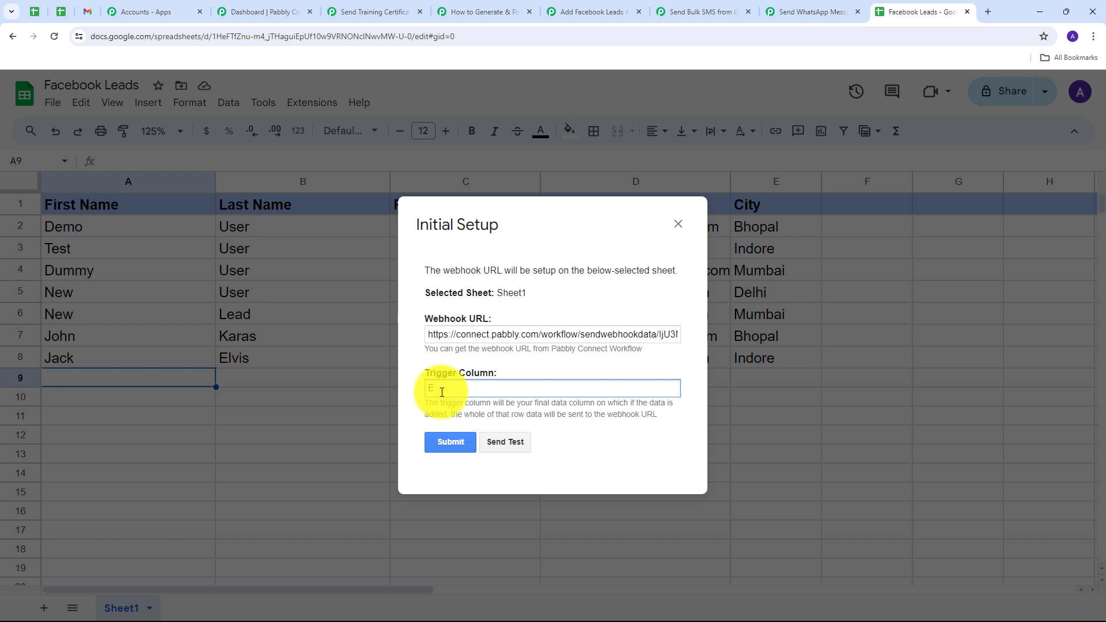
{"action": "type", "text": "E"}
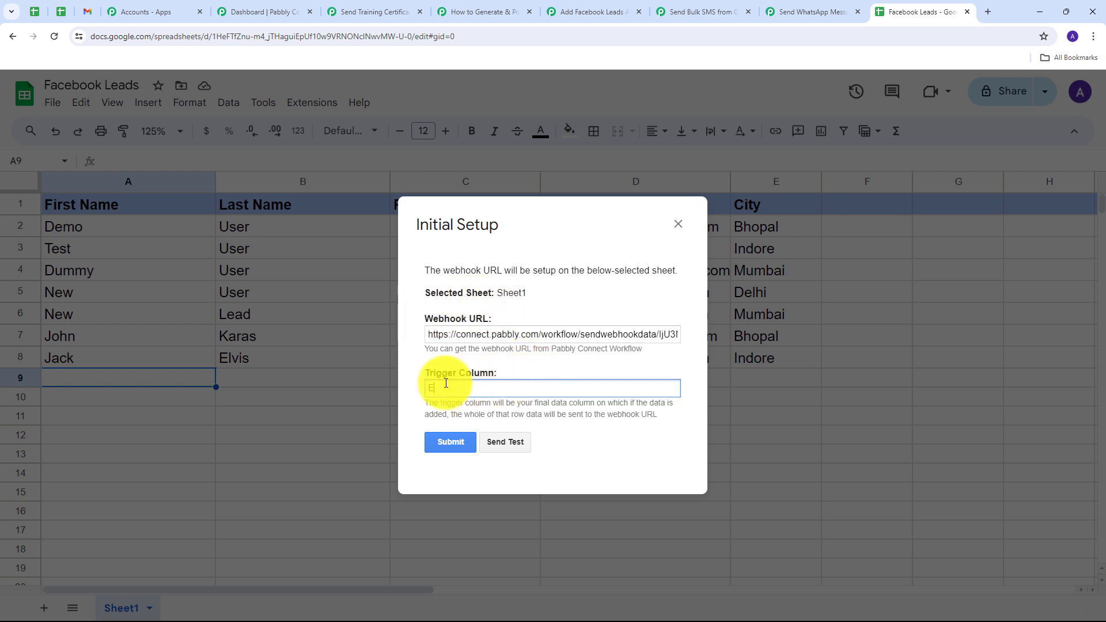
{"action": "left_click", "coordinate": [452, 443]}
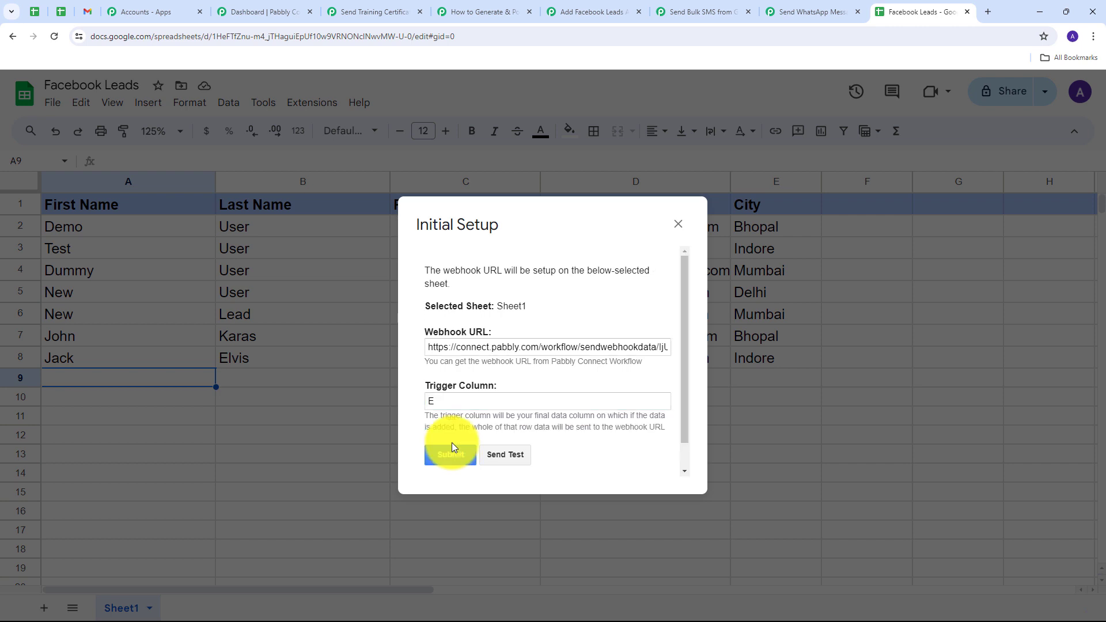
{"action": "scroll", "coordinate": [422, 458], "scroll_direction": "down", "scroll_amount": 1}
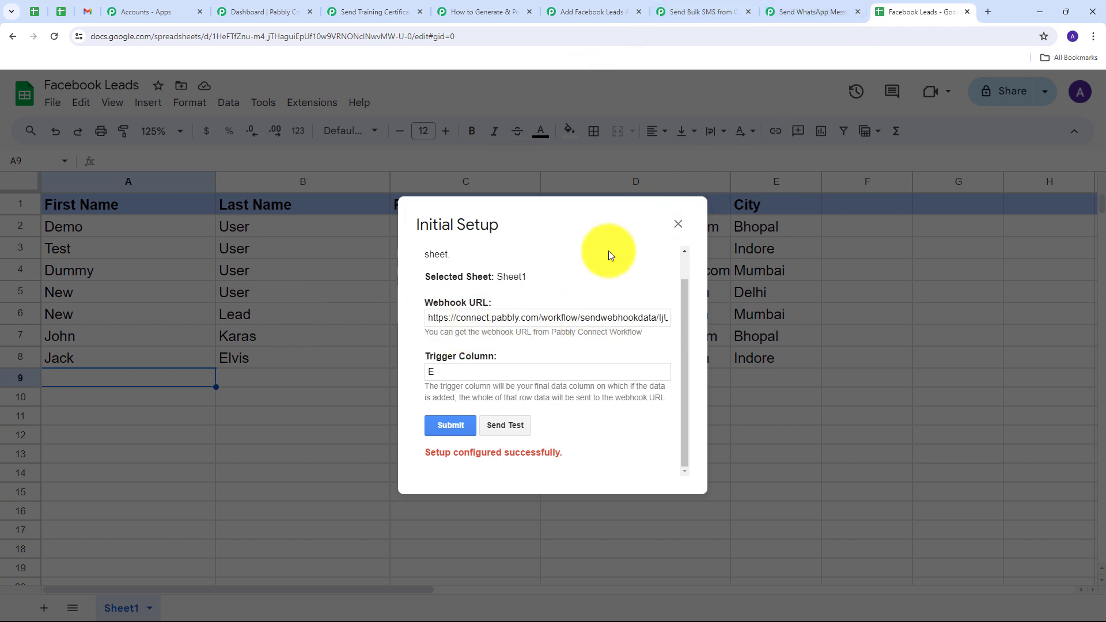
{"action": "left_click", "coordinate": [678, 225]}
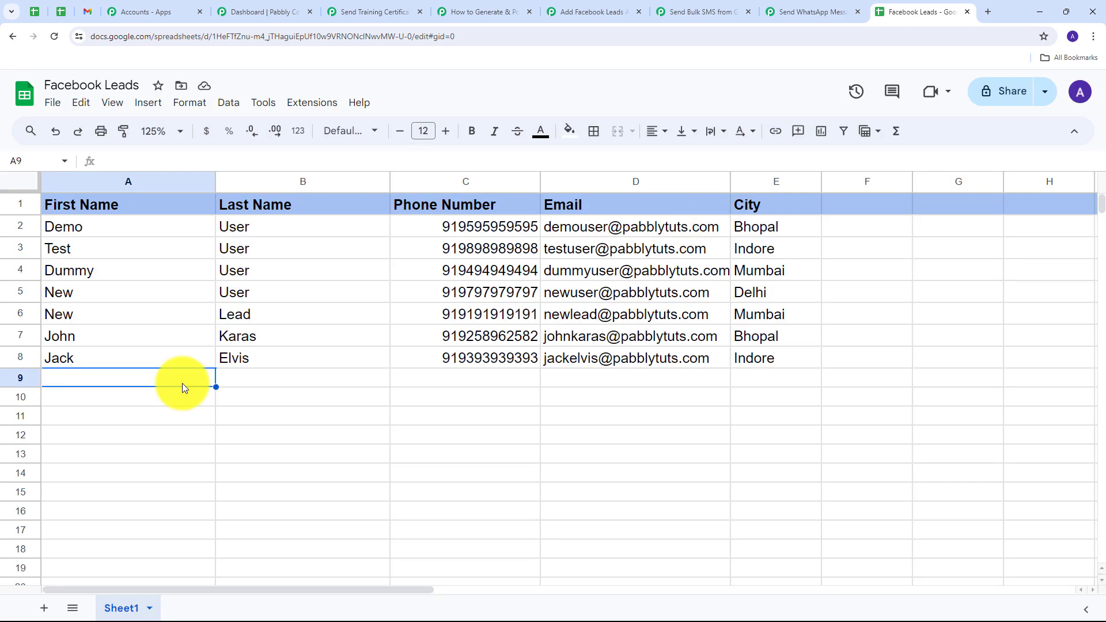
Enable Send On Event for the Facebook Leads sheet in the Pabbly Connect Webhooks add-on
{"action": "left_click", "coordinate": [291, 106]}
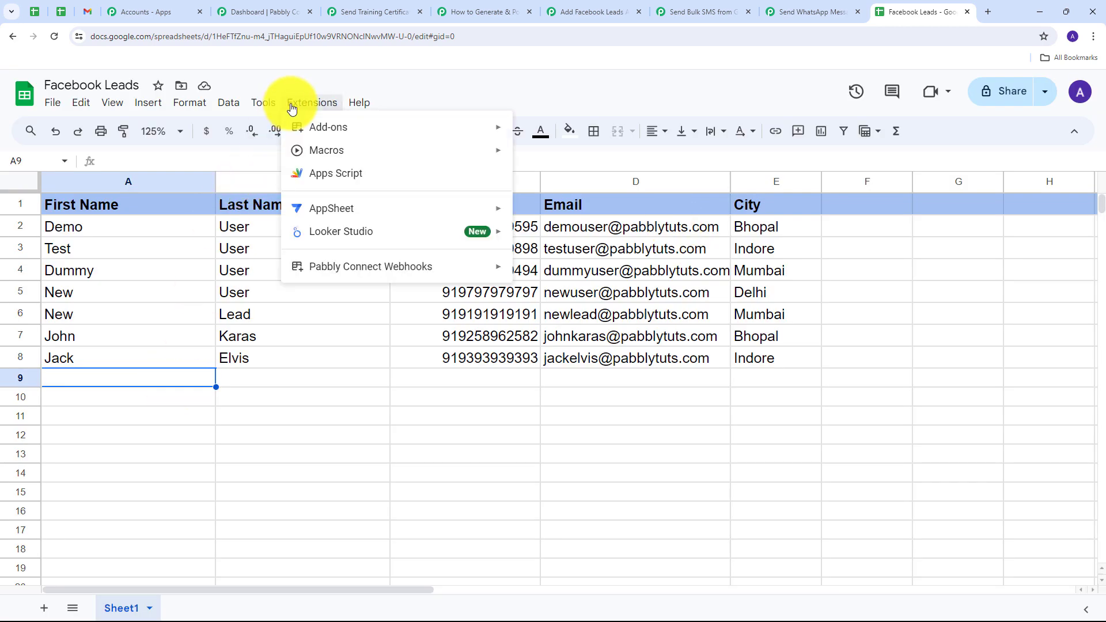
{"action": "mouse_move", "coordinate": [340, 266]}
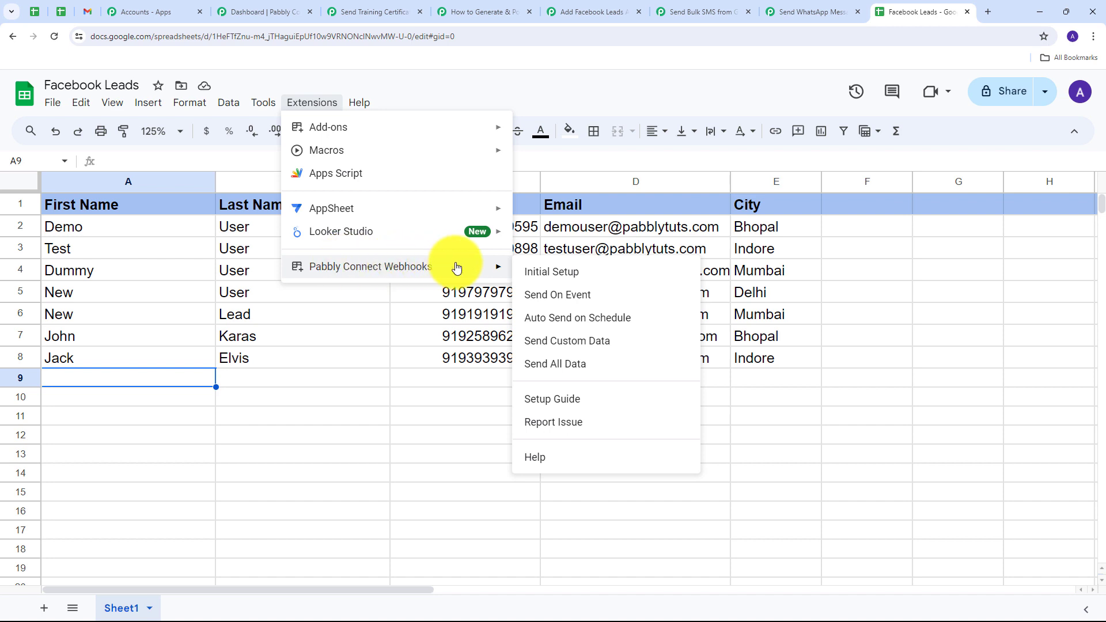
{"action": "left_click", "coordinate": [544, 305]}
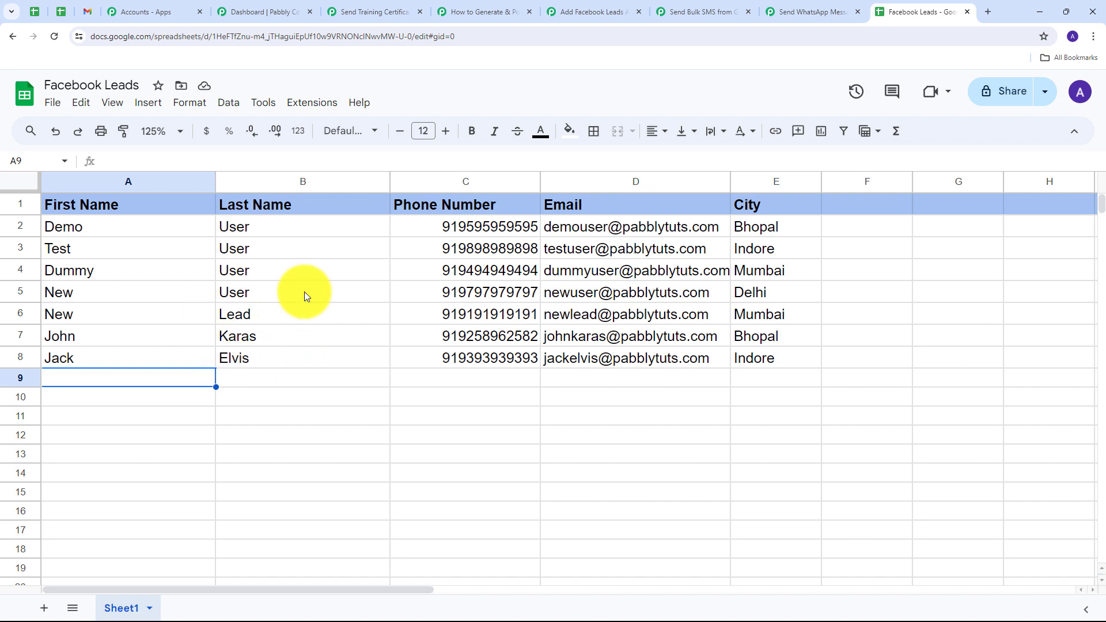
{"action": "left_click", "coordinate": [244, 374]}
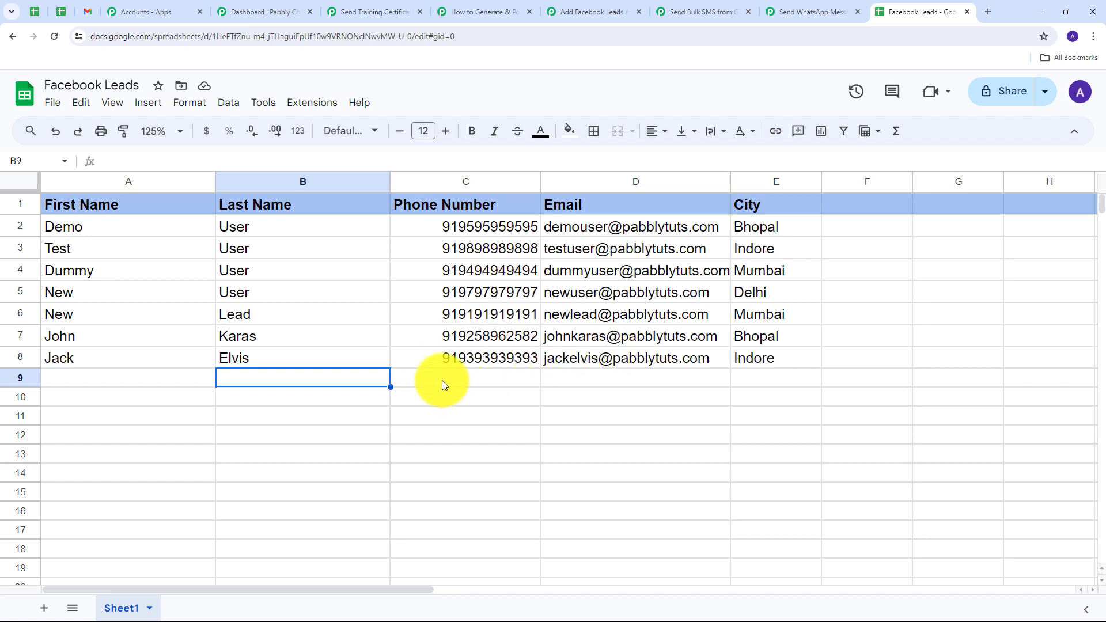
Return to the workflow "Send WhatsApp Messages from Google Sheets Automatically" and collapse its Google Sheets trigger to review both workflow steps
{"action": "left_click", "coordinate": [812, 12]}
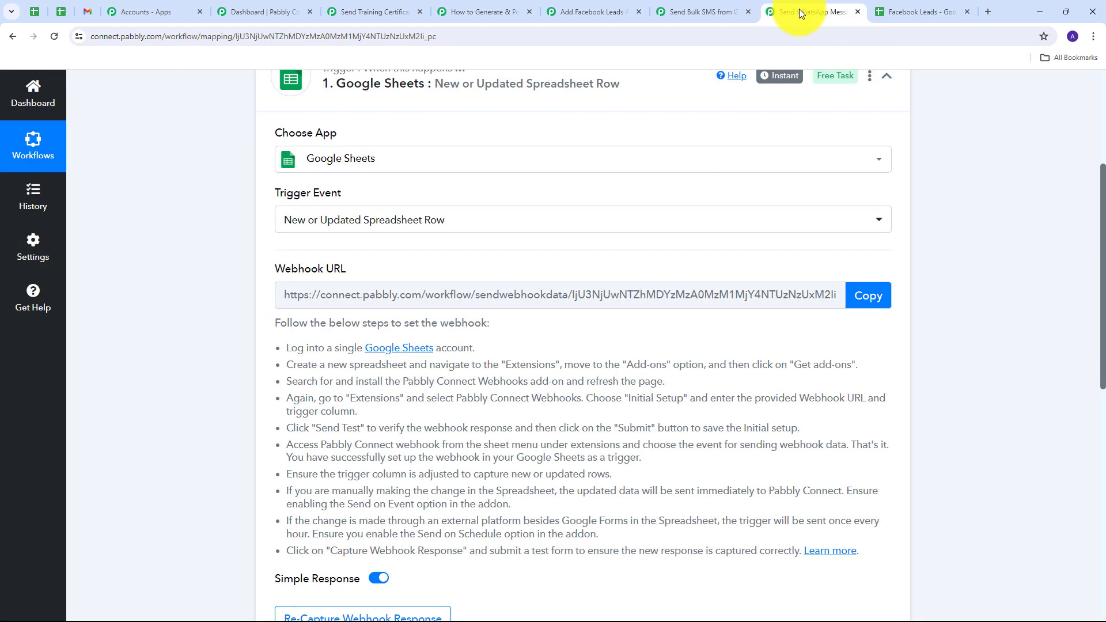
{"action": "scroll", "coordinate": [749, 196], "scroll_direction": "up", "scroll_amount": 3}
{"action": "left_click", "coordinate": [887, 249]}
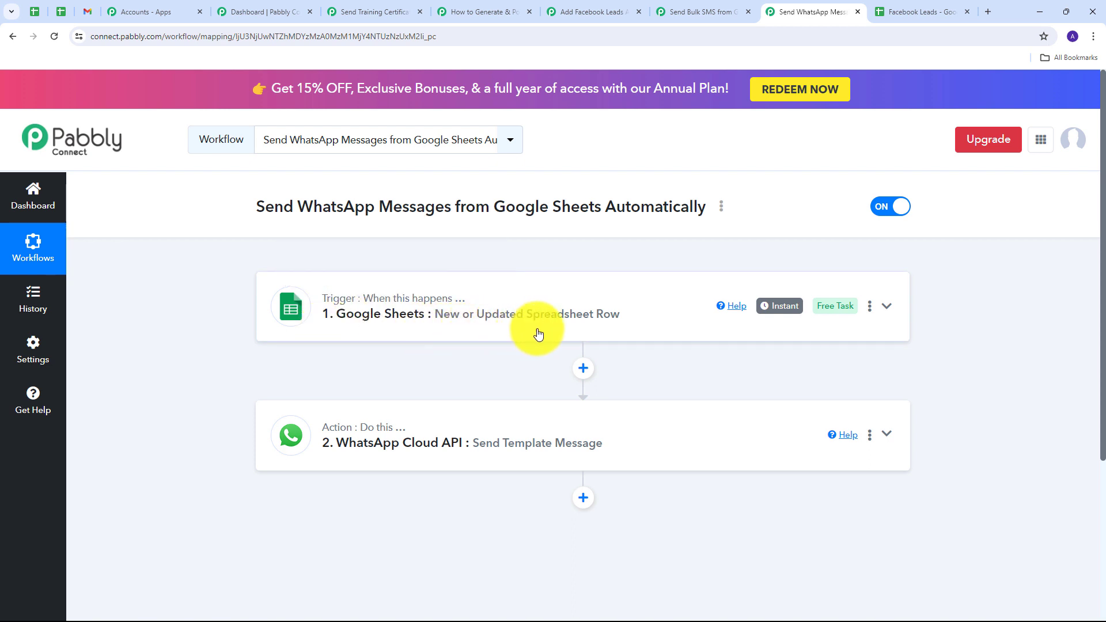
{"action": "scroll", "coordinate": [237, 321], "scroll_direction": "down", "scroll_amount": 1}
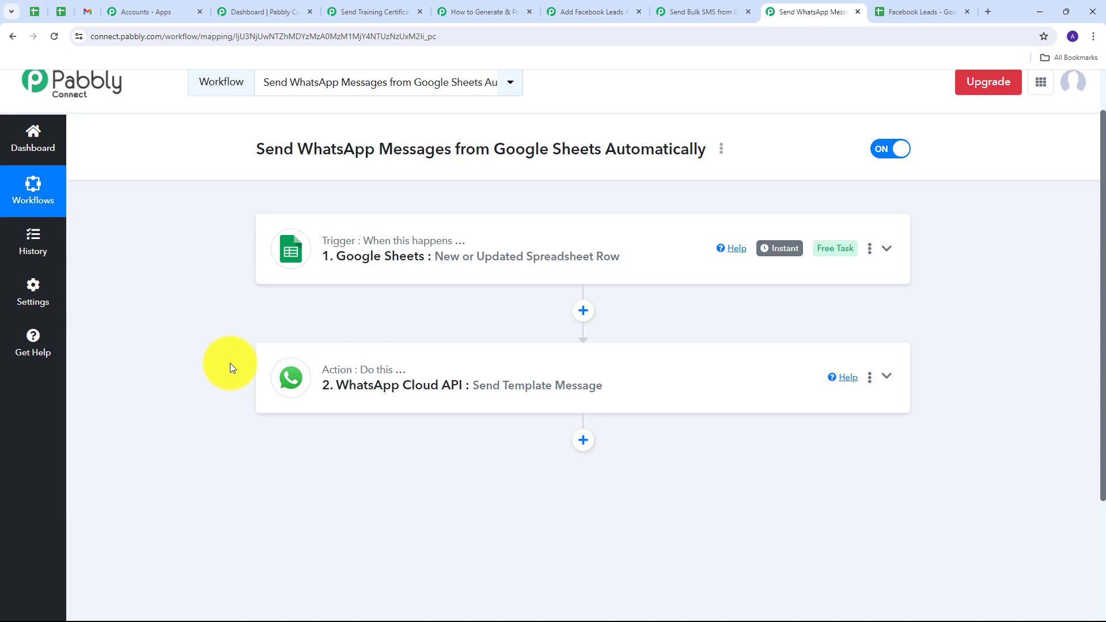
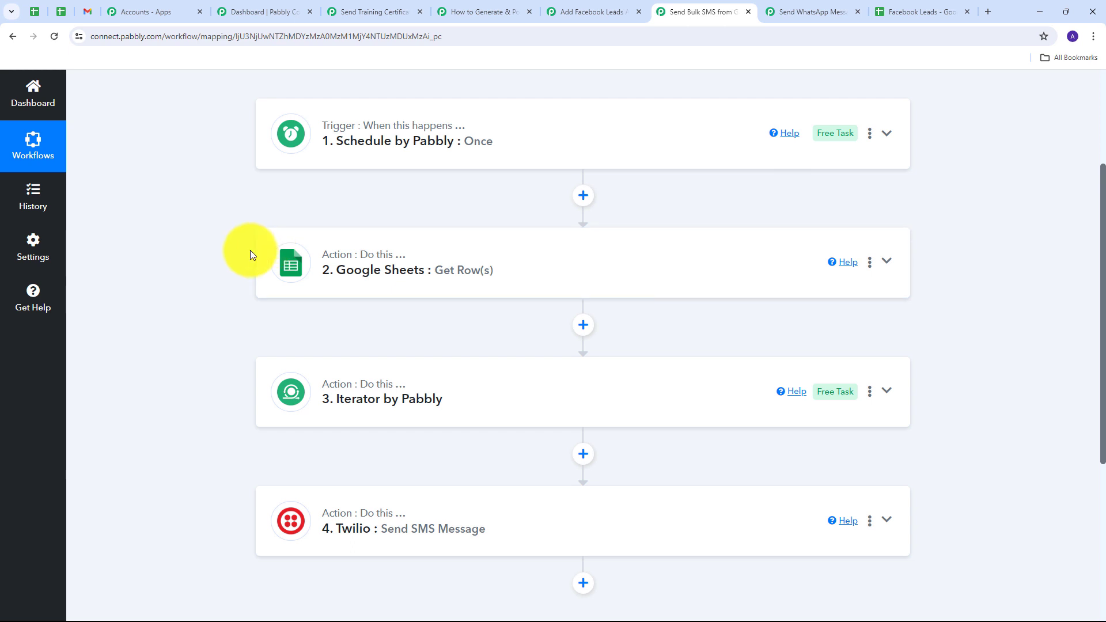
Review the trigger and actions of the "Send Bulk SMS from Google Sheets" workflow, from the schedule through the Twilio action
{"action": "scroll", "coordinate": [236, 273], "scroll_direction": "down", "scroll_amount": 1}
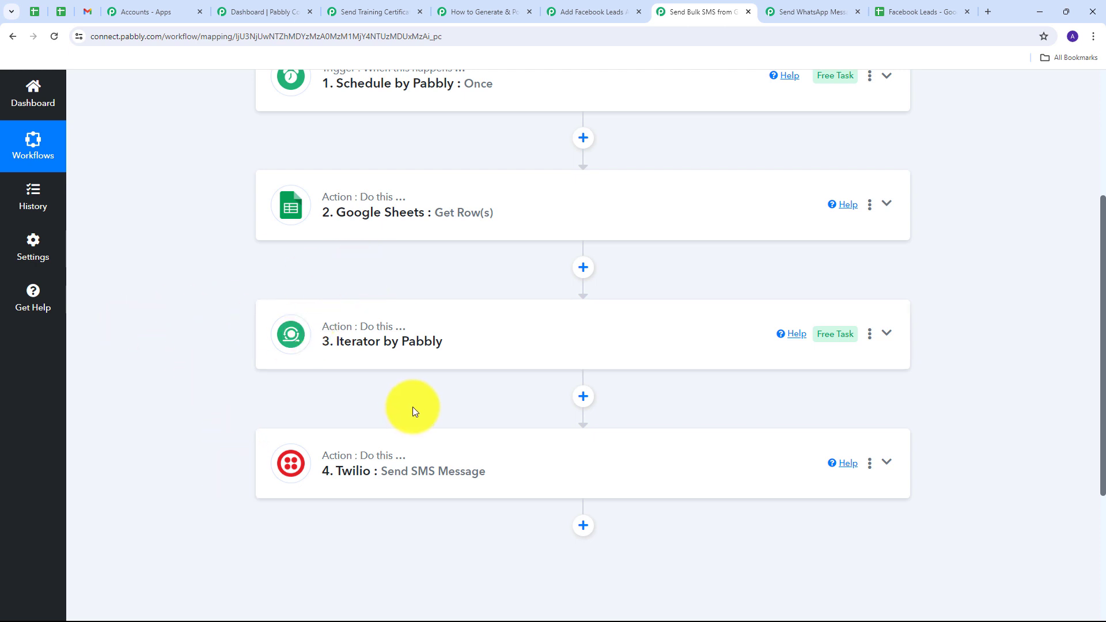
{"action": "scroll", "coordinate": [412, 407], "scroll_direction": "up", "scroll_amount": 1}
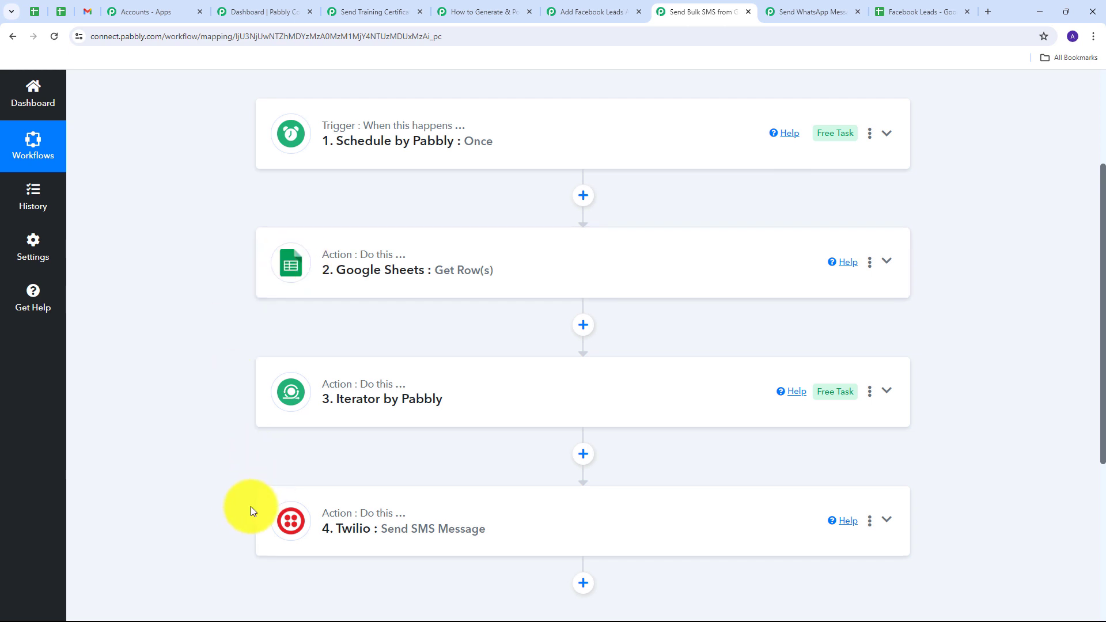
{"action": "scroll", "coordinate": [216, 257], "scroll_direction": "up", "scroll_amount": 2}
{"action": "scroll", "coordinate": [215, 256], "scroll_direction": "down", "scroll_amount": 1}
{"action": "scroll", "coordinate": [215, 256], "scroll_direction": "down", "scroll_amount": 2}
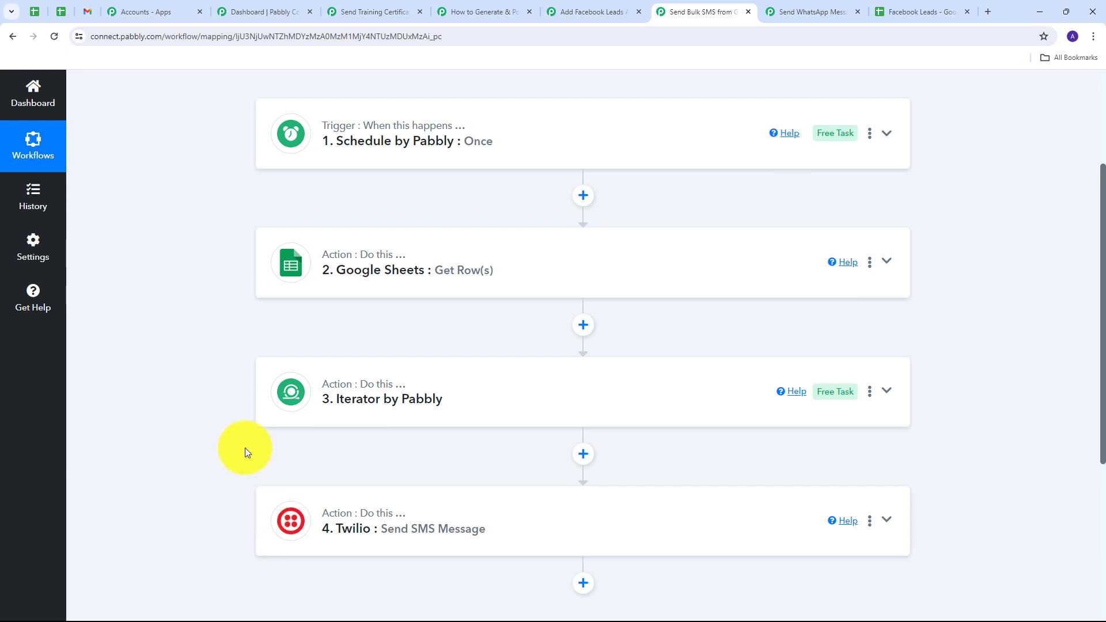
{"action": "scroll", "coordinate": [246, 449], "scroll_direction": "up", "scroll_amount": 3}
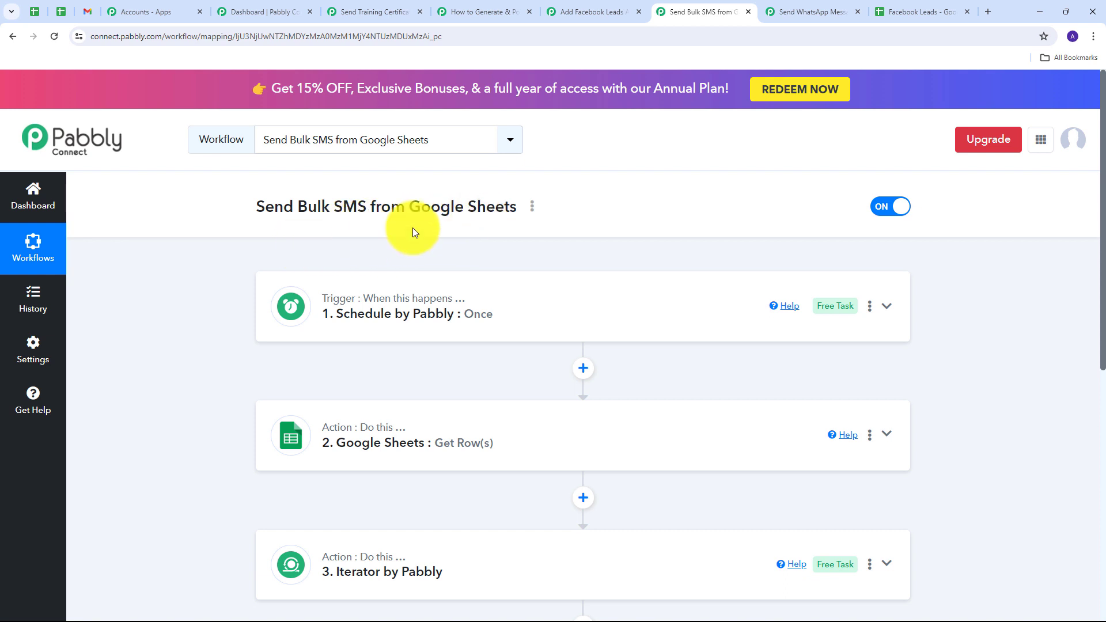
Open the workflow "Add Facebook Leads Ads Lead to Google Sheets" and collapse its Facebook Lead Ads trigger to see both steps
{"action": "left_click", "coordinate": [588, 11]}
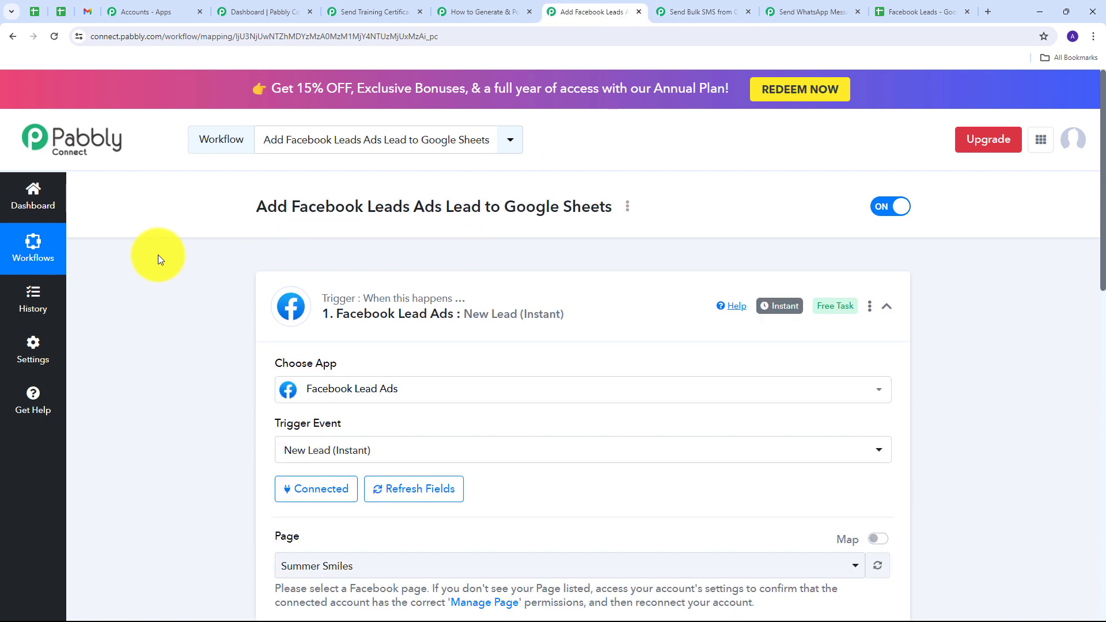
{"action": "left_click", "coordinate": [892, 310]}
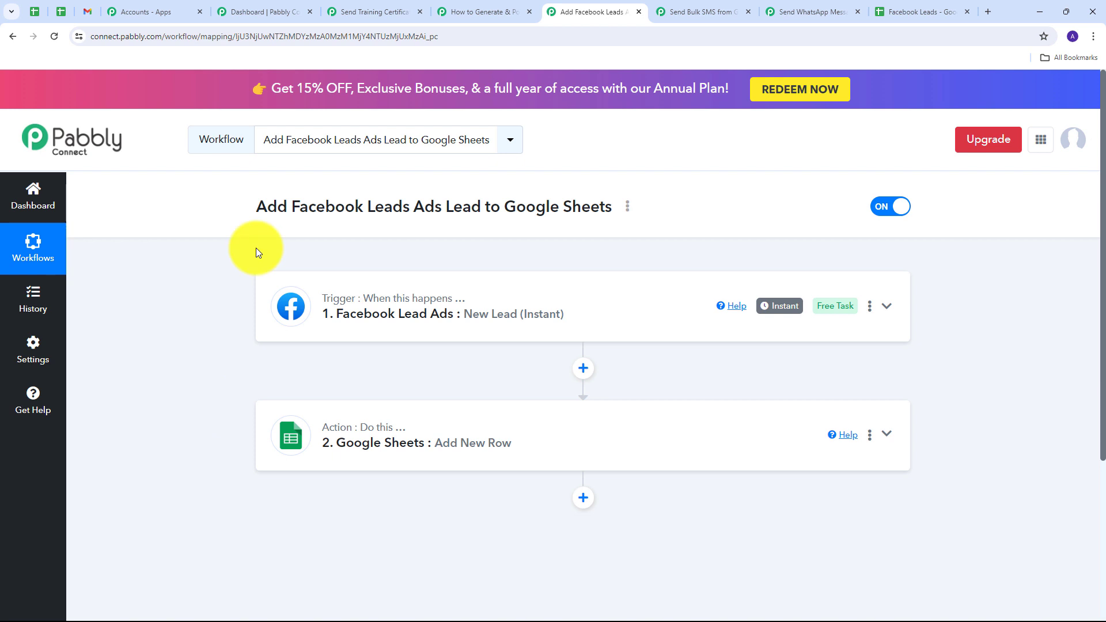
Open the workflow "How to Generate & Post Blogs using AI & Automation" and examine its steps from the Google Sheets trigger to Google Blogger
{"action": "left_click", "coordinate": [460, 12]}
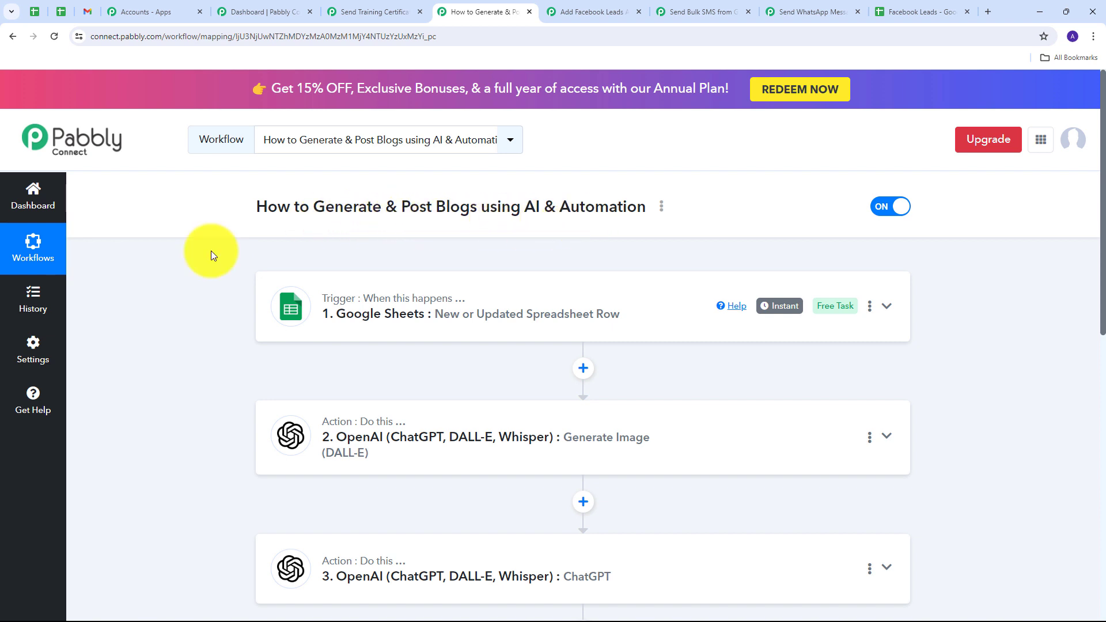
{"action": "scroll", "coordinate": [214, 250], "scroll_direction": "down", "scroll_amount": 2}
{"action": "scroll", "coordinate": [211, 249], "scroll_direction": "up", "scroll_amount": 2}
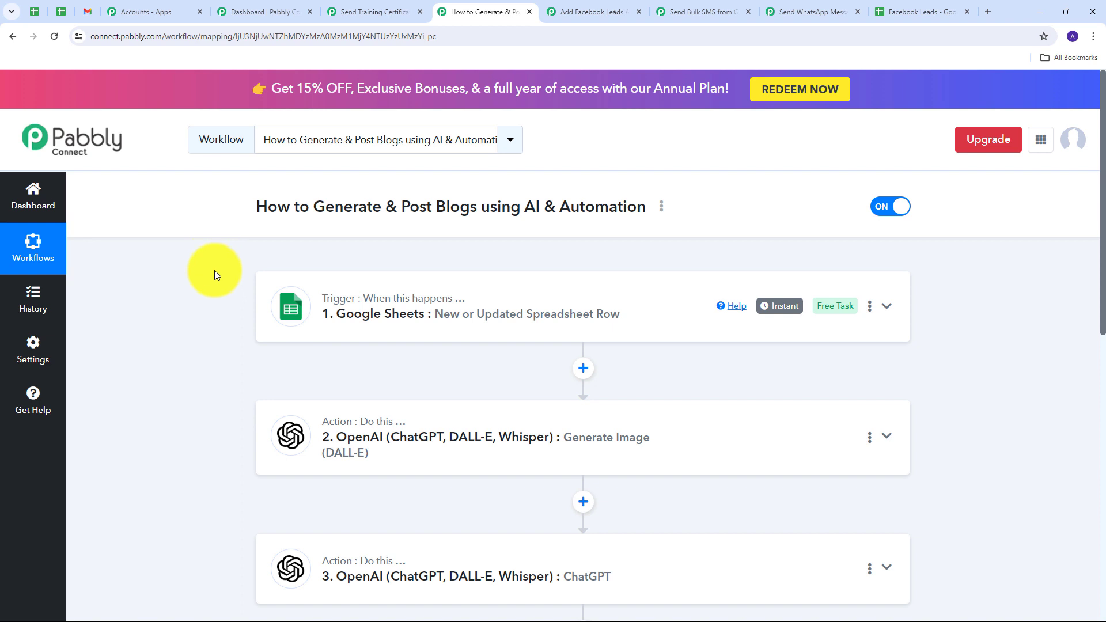
{"action": "scroll", "coordinate": [215, 270], "scroll_direction": "down", "scroll_amount": 1}
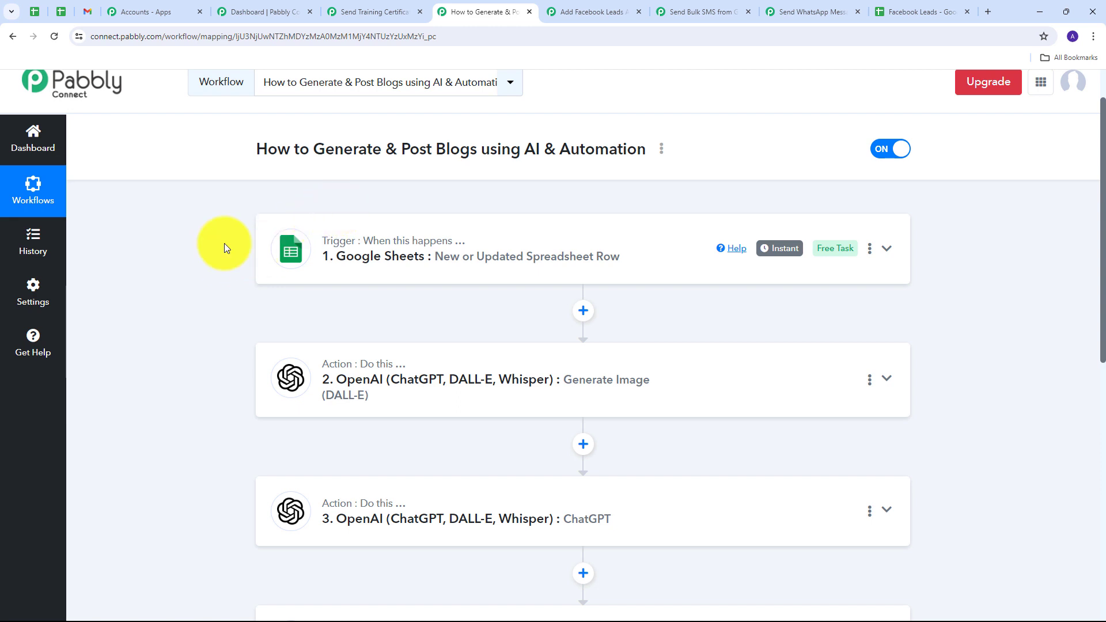
{"action": "scroll", "coordinate": [224, 243], "scroll_direction": "down", "scroll_amount": 2}
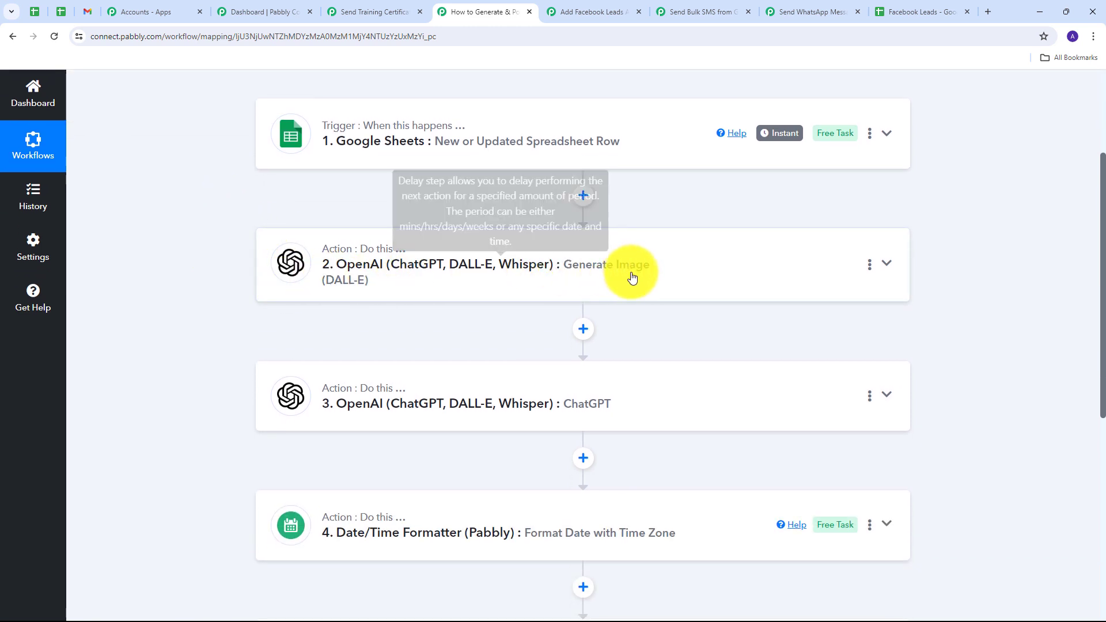
{"action": "scroll", "coordinate": [249, 262], "scroll_direction": "down", "scroll_amount": 1}
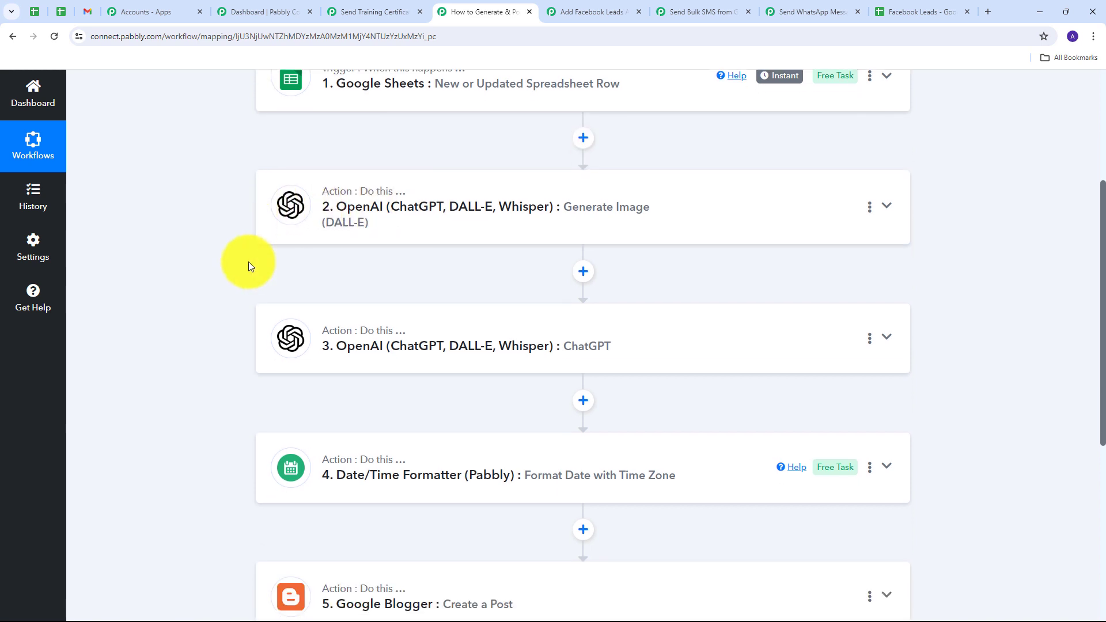
{"action": "scroll", "coordinate": [278, 234], "scroll_direction": "down", "scroll_amount": 1}
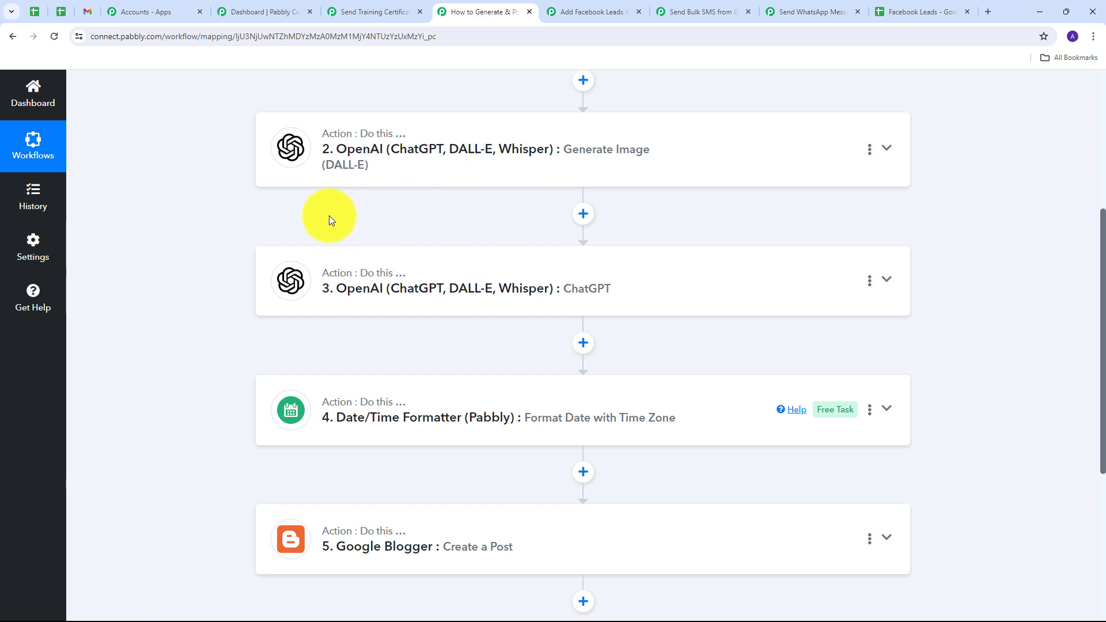
{"action": "scroll", "coordinate": [312, 228], "scroll_direction": "up", "scroll_amount": 1}
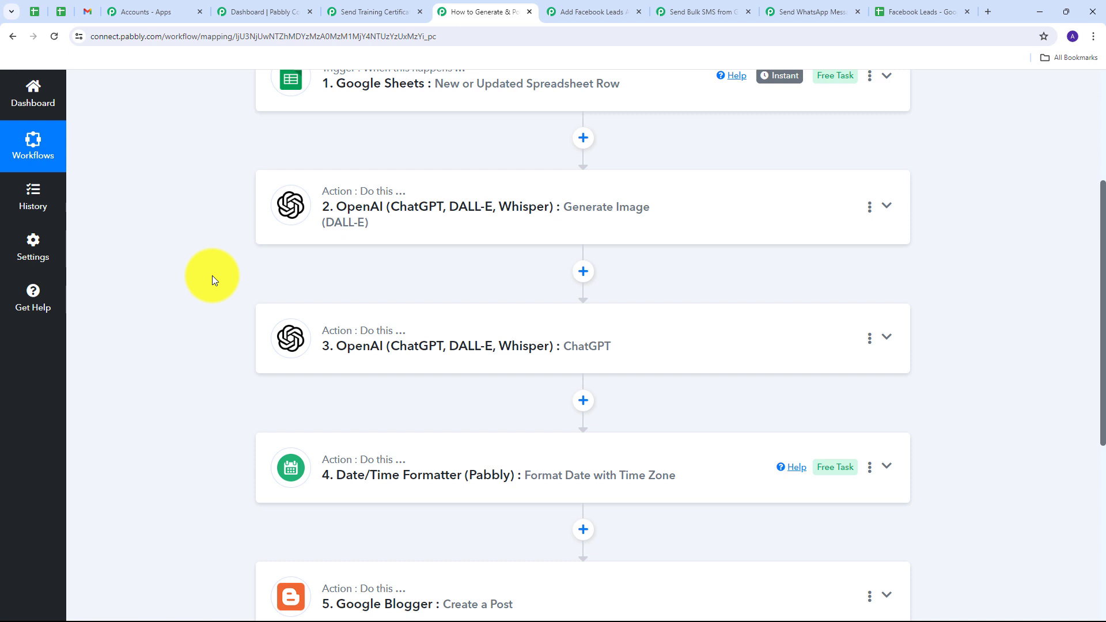
{"action": "scroll", "coordinate": [212, 276], "scroll_direction": "down", "scroll_amount": 4}
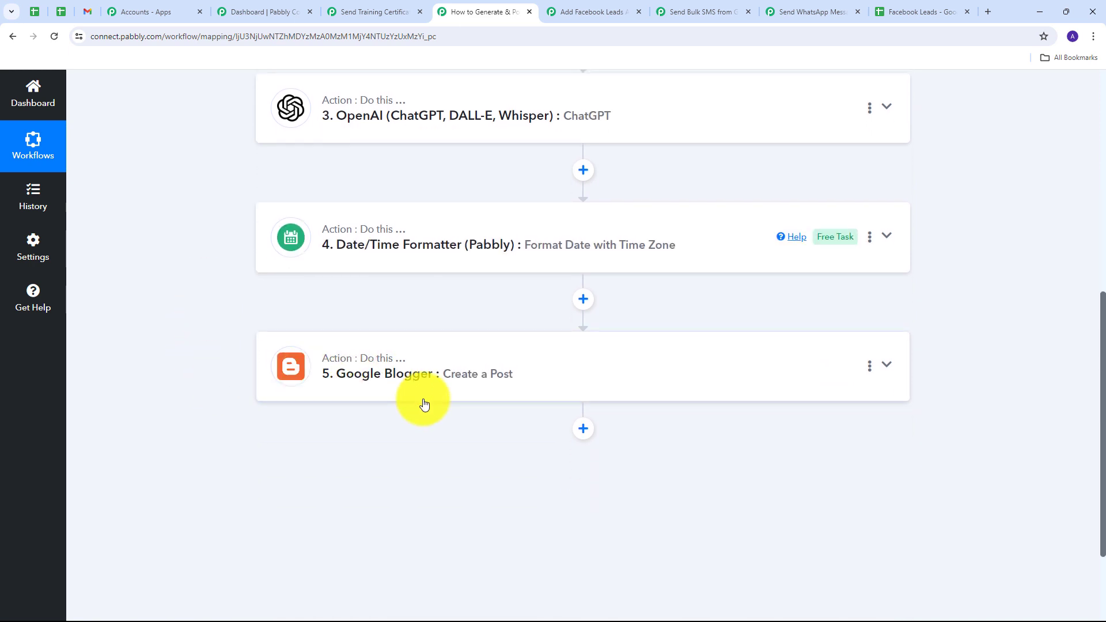
{"action": "scroll", "coordinate": [198, 375], "scroll_direction": "up", "scroll_amount": 7}
{"action": "scroll", "coordinate": [200, 299], "scroll_direction": "up", "scroll_amount": 2}
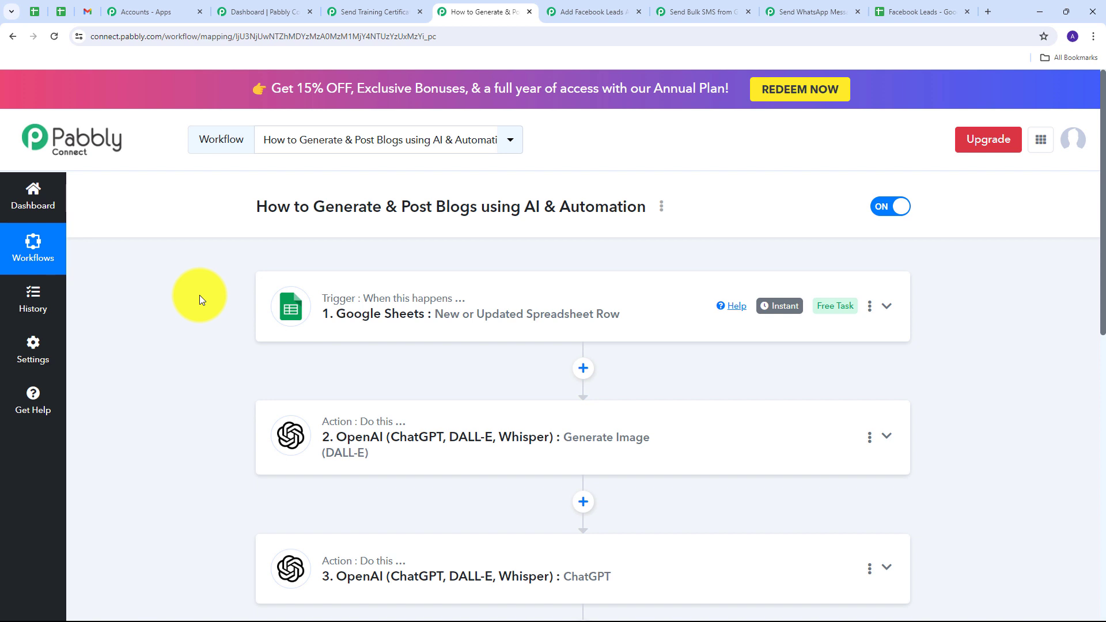
{"action": "scroll", "coordinate": [200, 299], "scroll_direction": "down", "scroll_amount": 1}
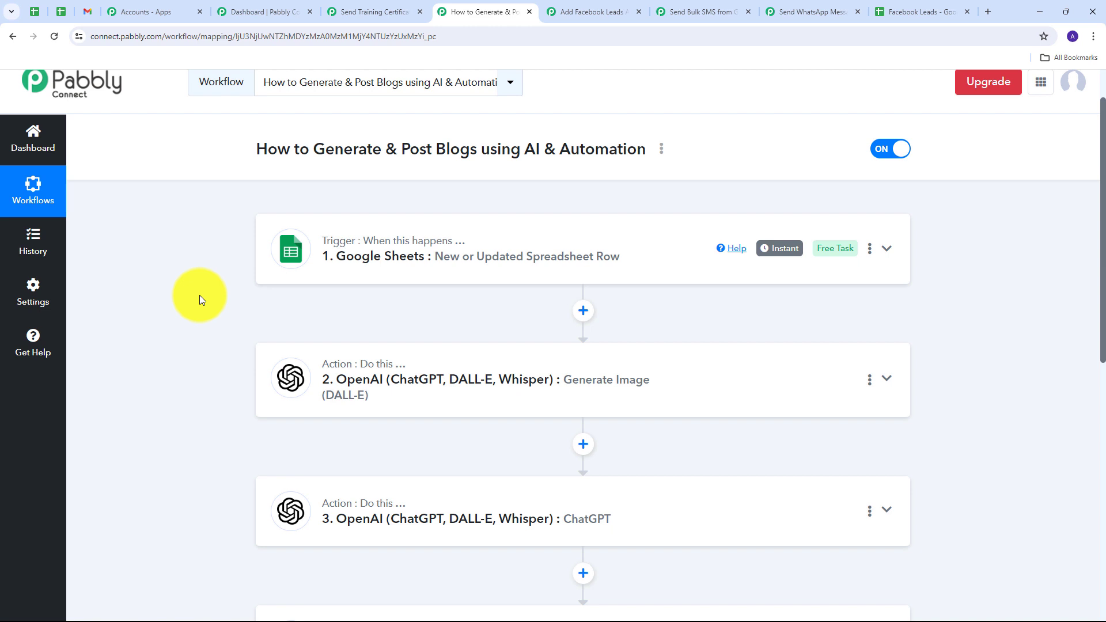
{"action": "scroll", "coordinate": [199, 300], "scroll_direction": "up", "scroll_amount": 1}
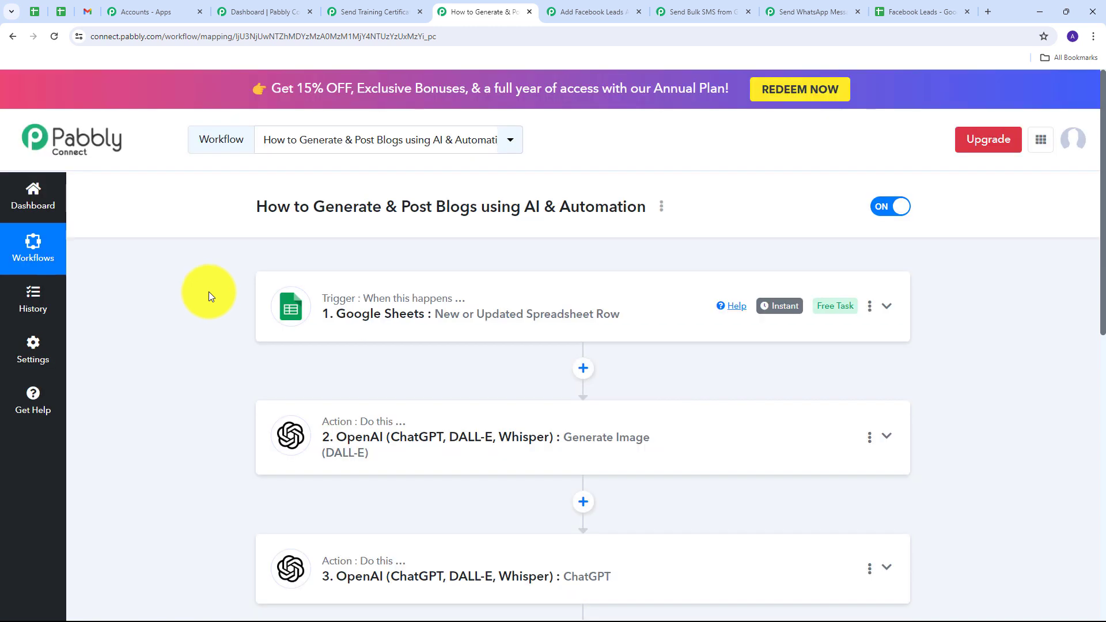
Open the "Send Training Certificates on WhatsApp" workflow, collapse its Google Sheets trigger and examine the Google Slides and Google Drive actions
{"action": "left_click", "coordinate": [372, 12]}
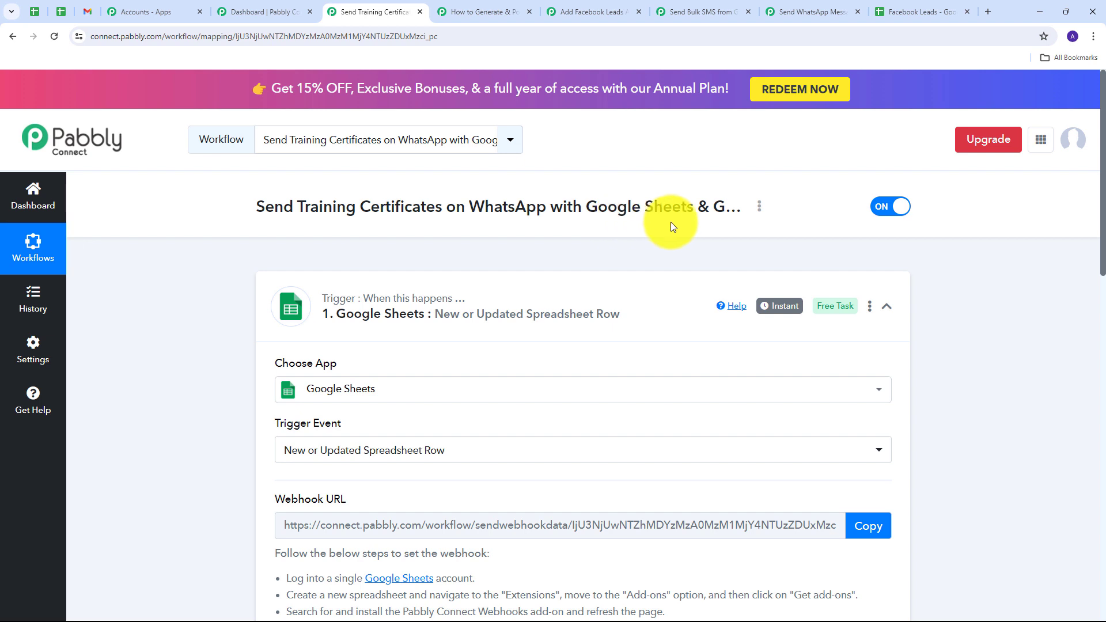
{"action": "scroll", "coordinate": [671, 222], "scroll_direction": "down", "scroll_amount": 1}
{"action": "left_click", "coordinate": [888, 249]}
{"action": "scroll", "coordinate": [185, 326], "scroll_direction": "up", "scroll_amount": 1}
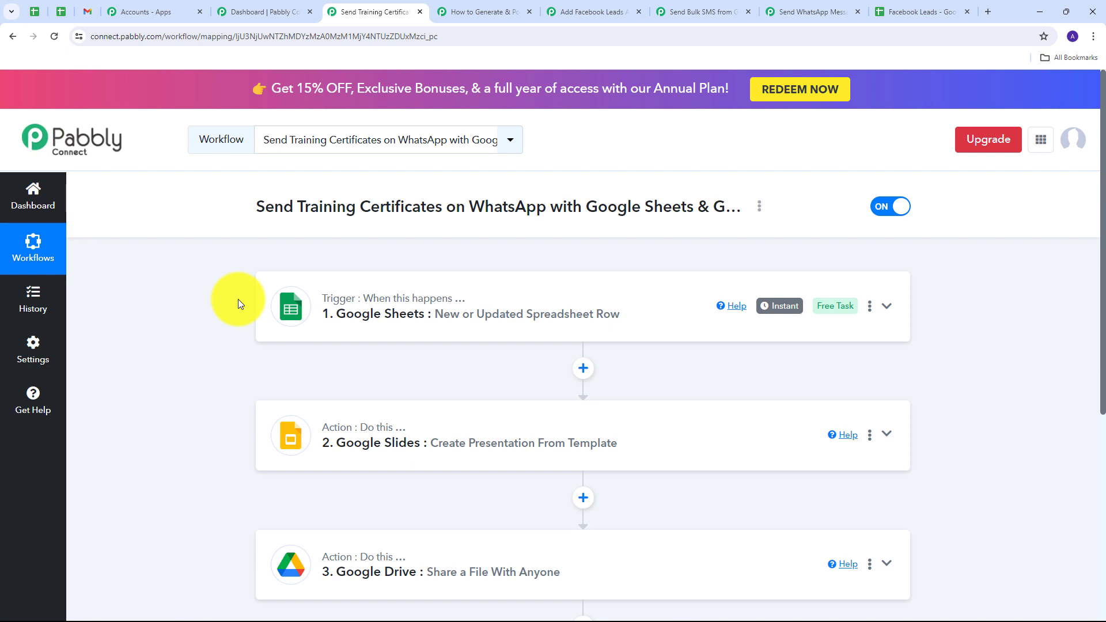
{"action": "scroll", "coordinate": [238, 299], "scroll_direction": "down", "scroll_amount": 2}
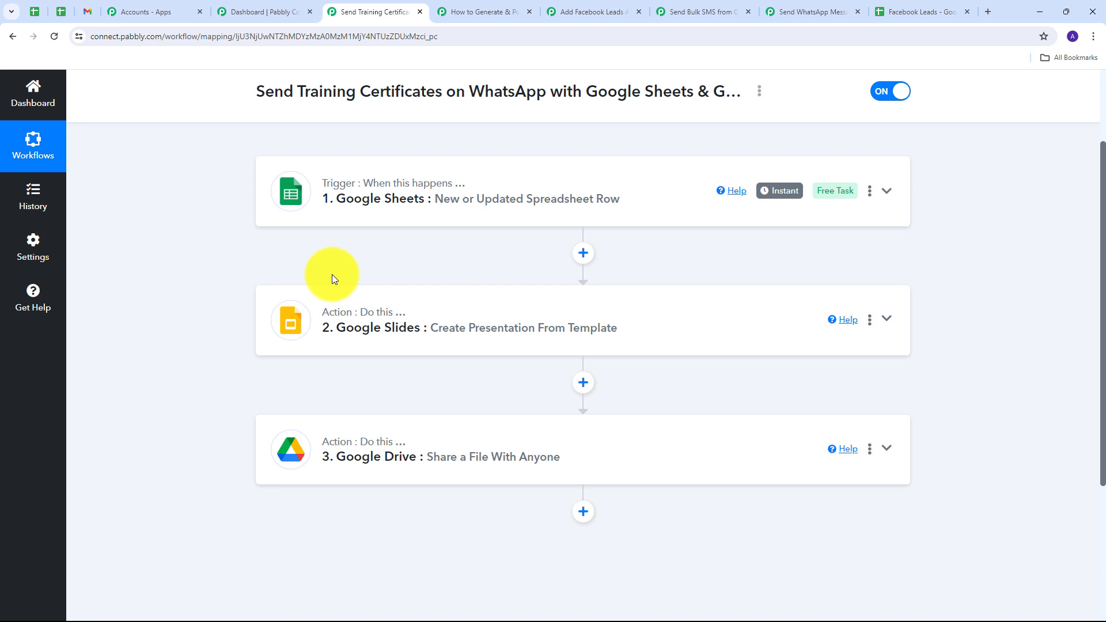
{"action": "scroll", "coordinate": [332, 277], "scroll_direction": "down", "scroll_amount": 1}
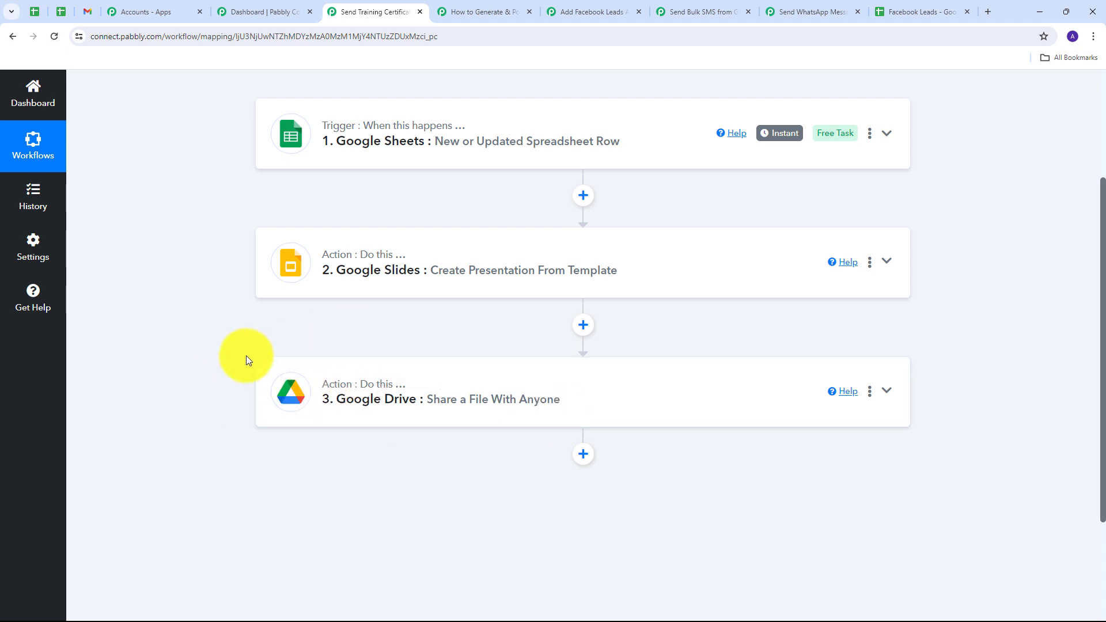
{"action": "scroll", "coordinate": [426, 426], "scroll_direction": "down", "scroll_amount": 1}
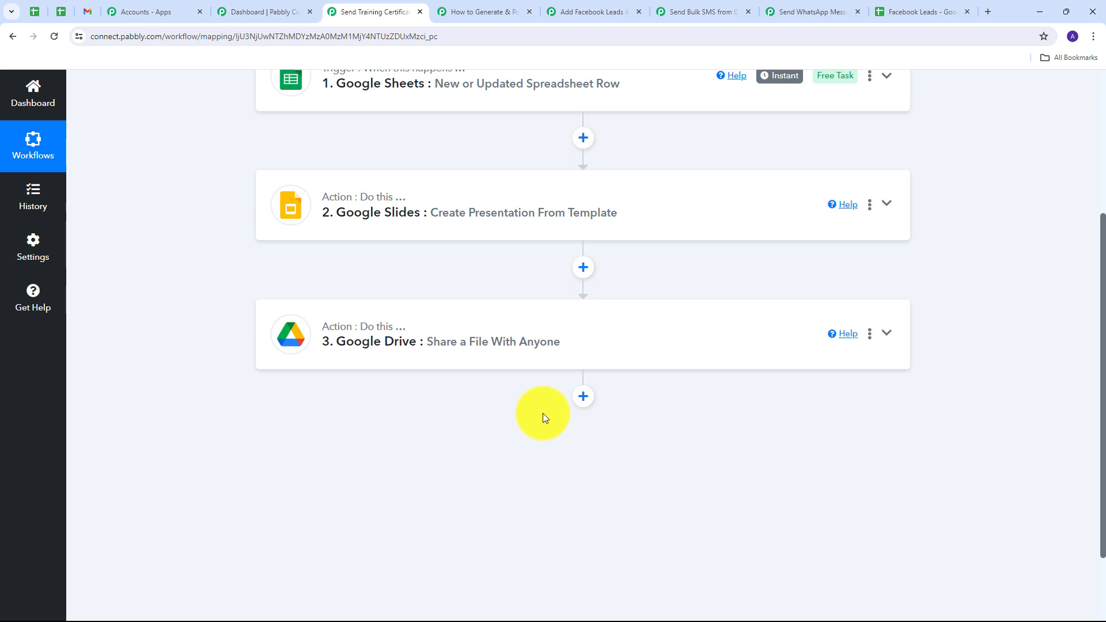
{"action": "scroll", "coordinate": [193, 353], "scroll_direction": "up", "scroll_amount": 3}
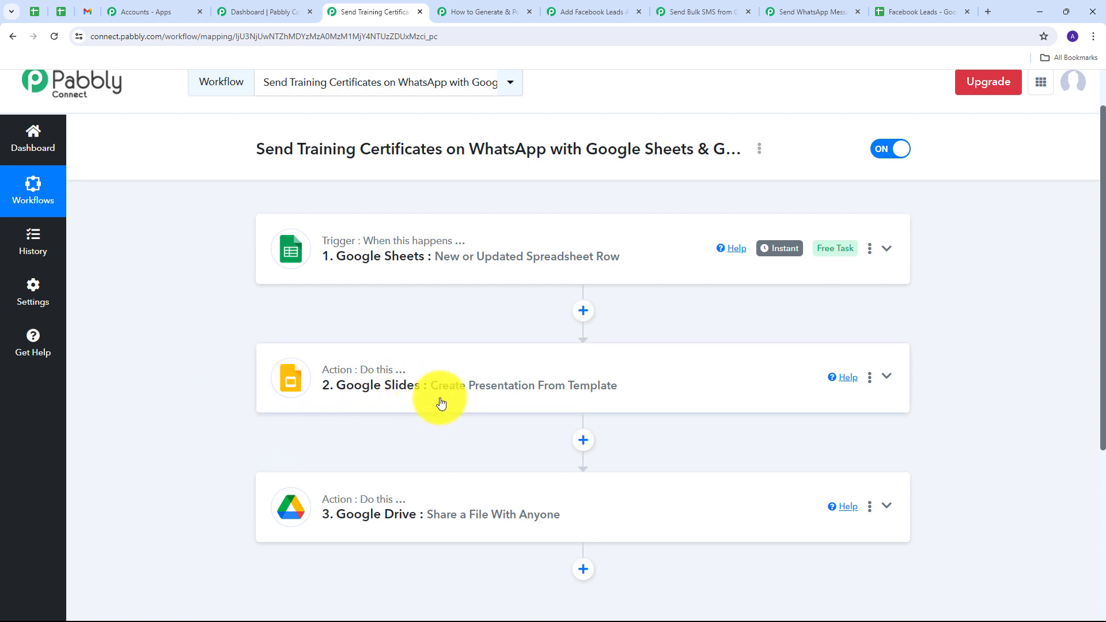
{"action": "scroll", "coordinate": [260, 387], "scroll_direction": "down", "scroll_amount": 1}
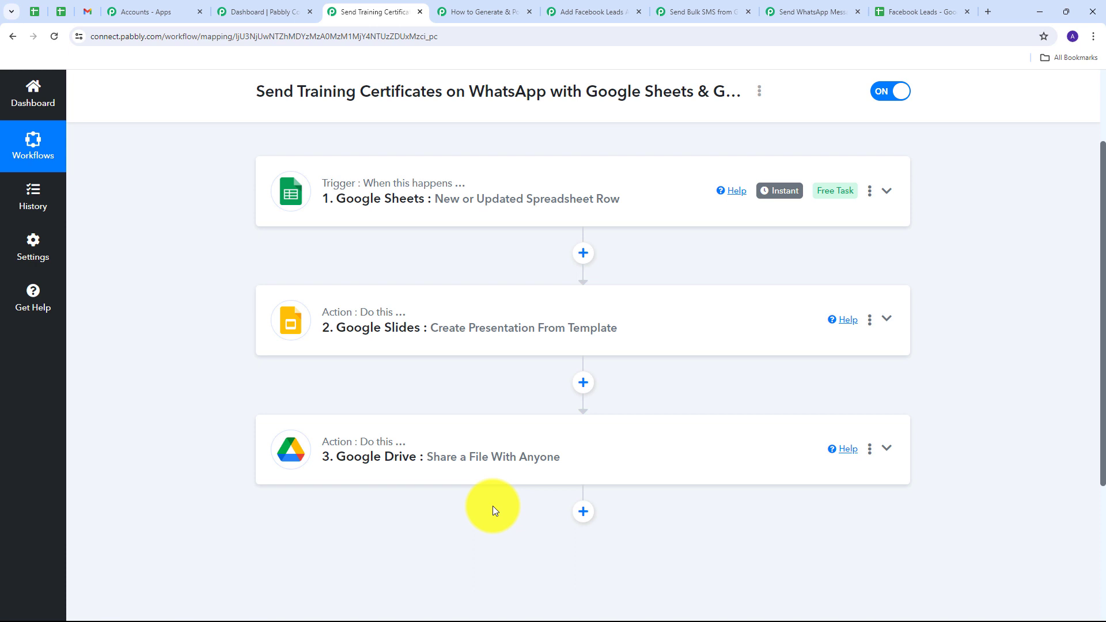
{"action": "scroll", "coordinate": [204, 299], "scroll_direction": "up", "scroll_amount": 1}
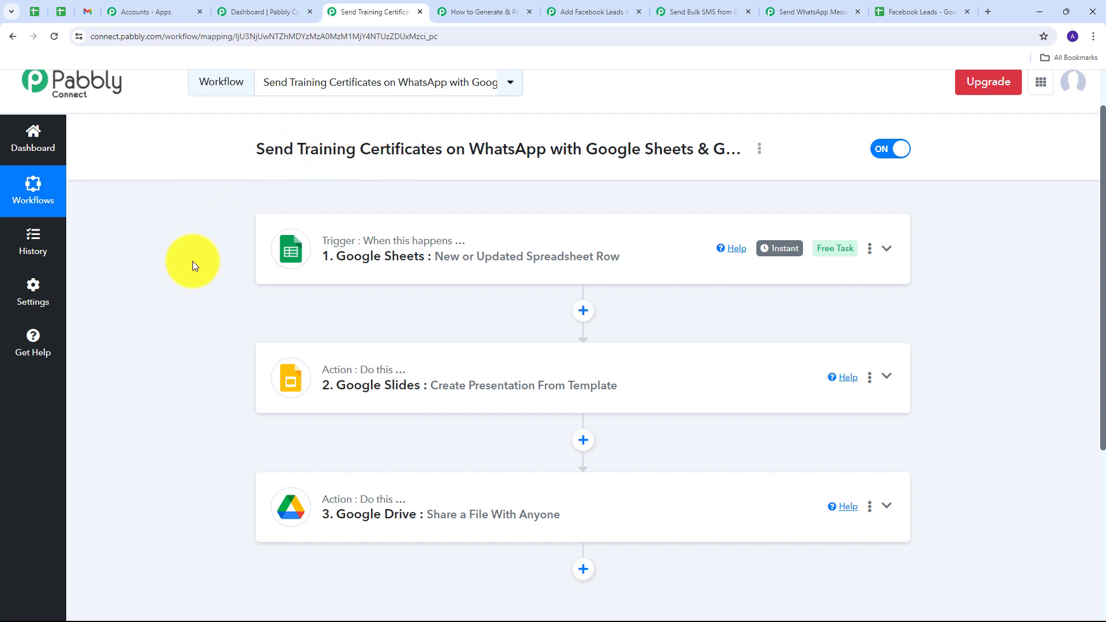
{"action": "scroll", "coordinate": [208, 262], "scroll_direction": "up", "scroll_amount": 1}
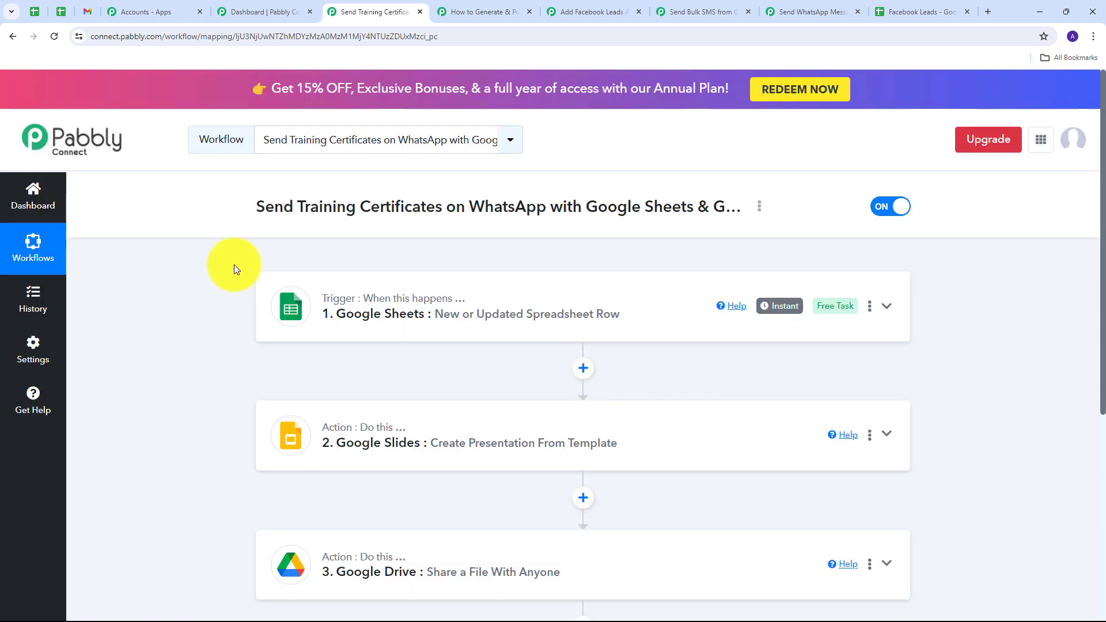
Revisit the open blog, Facebook leads, bulk SMS and WhatsApp message workflows in turn, then return to the training certificates workflow
{"action": "left_click", "coordinate": [452, 11]}
{"action": "left_click", "coordinate": [594, 12]}
{"action": "left_click", "coordinate": [706, 8]}
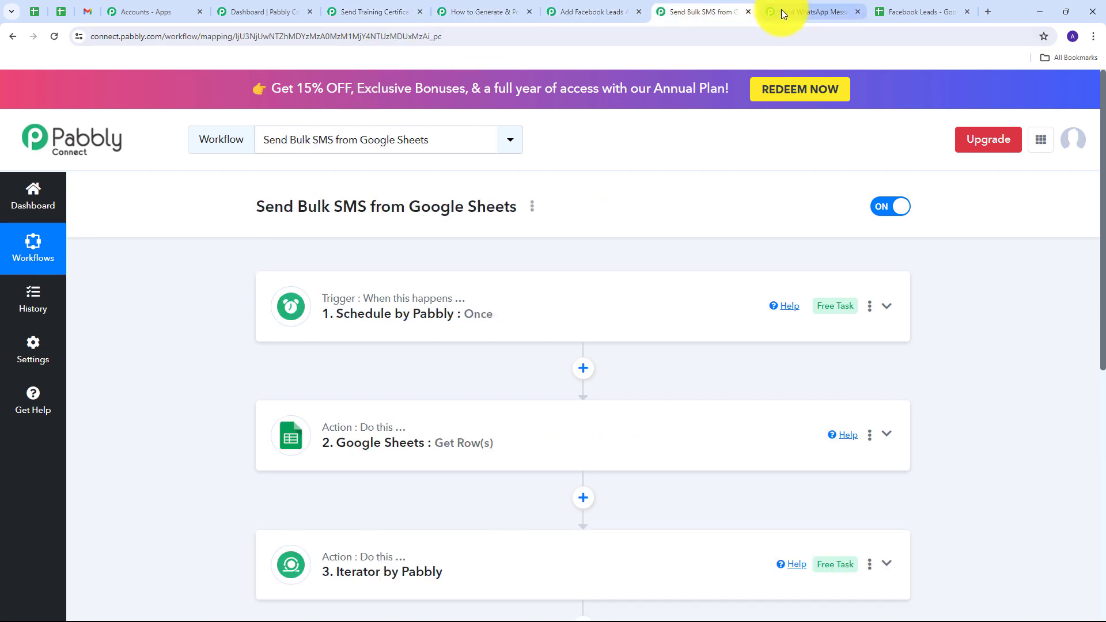
{"action": "left_click", "coordinate": [779, 9]}
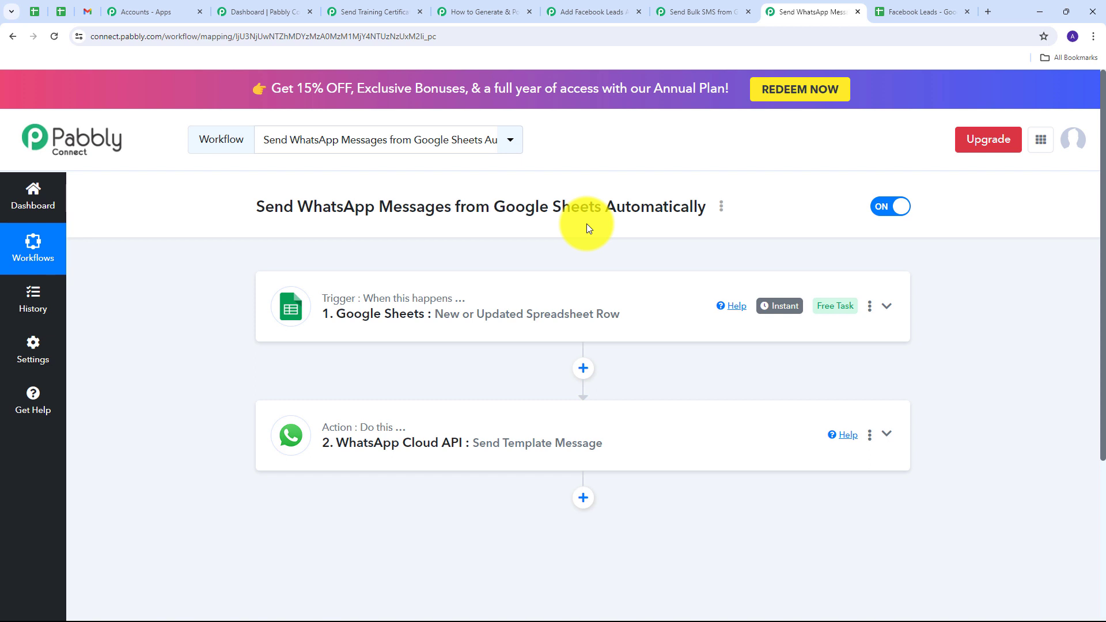
{"action": "key", "text": "ctrl+6"}
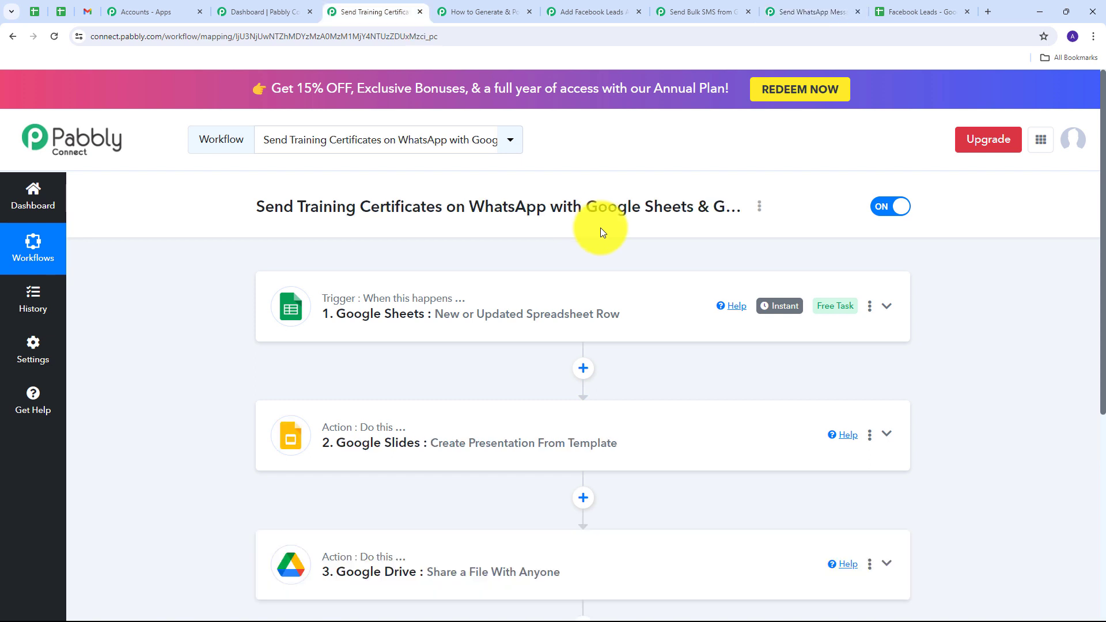